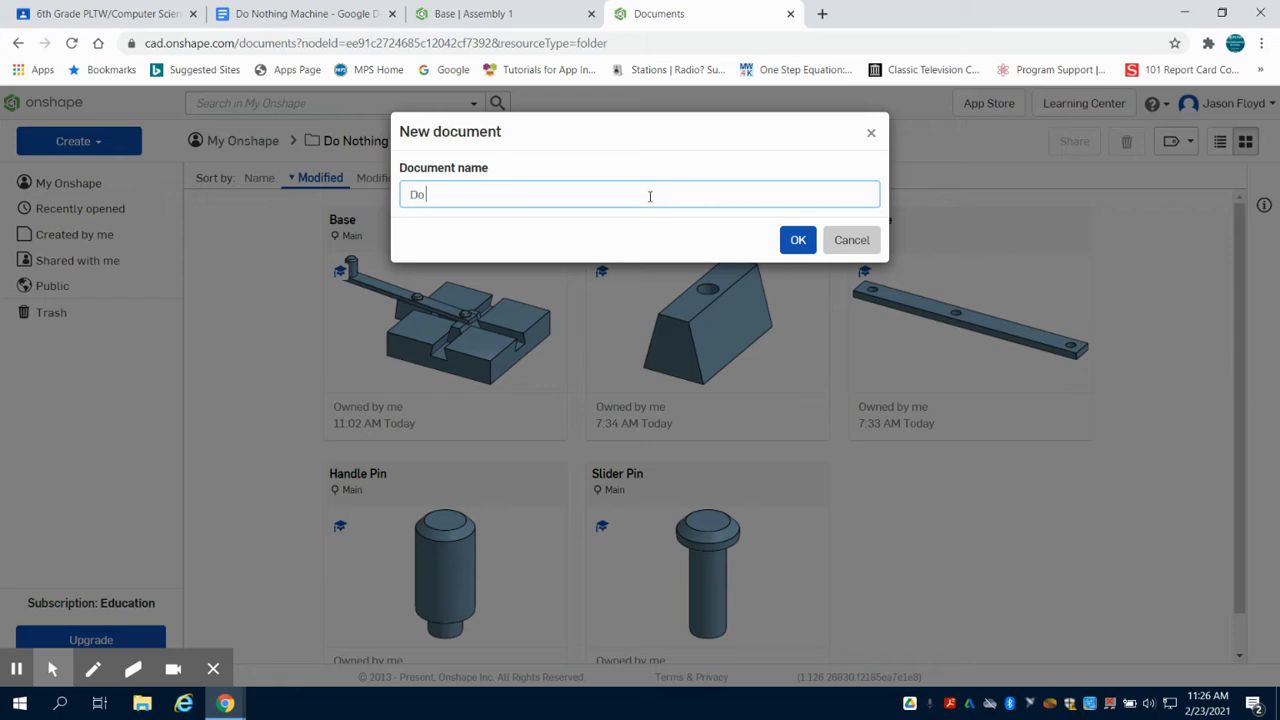
Create the new document with the name Do Nothing and set its default length unit to Millimeter.
{"action": "type", "text": "g"}
{"action": "key", "text": "Return"}
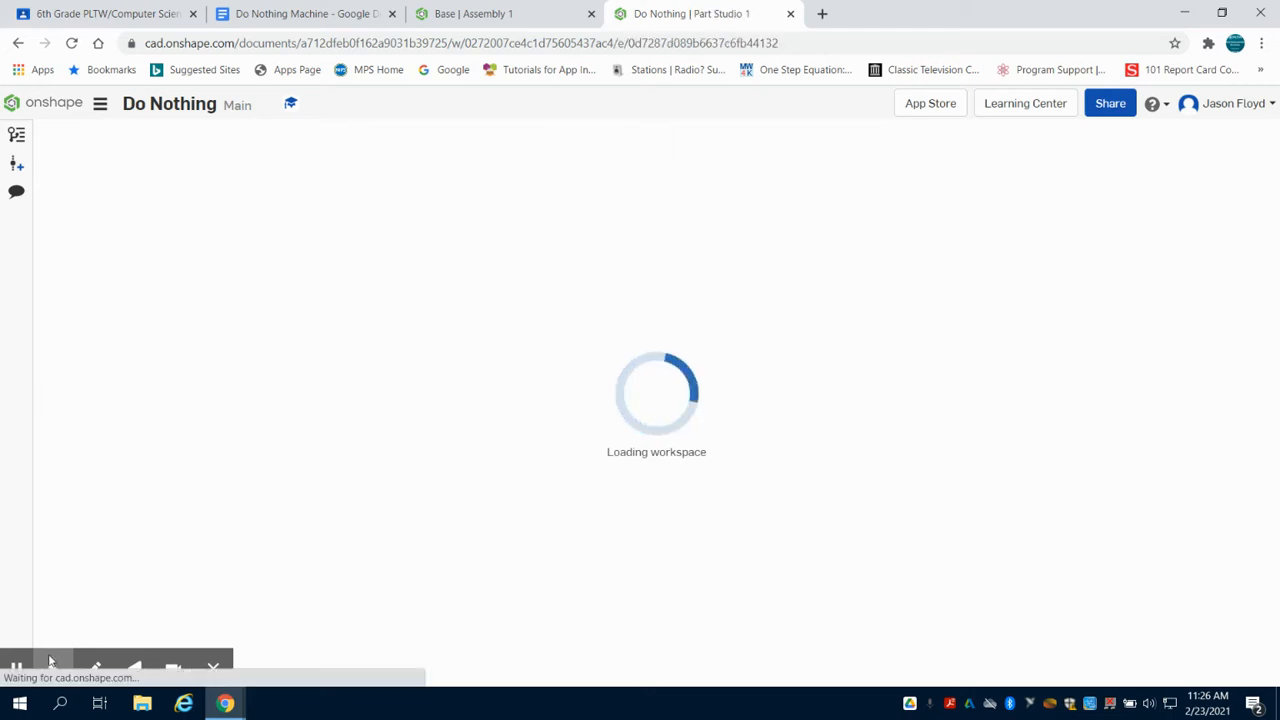
{"action": "left_click", "coordinate": [100, 104]}
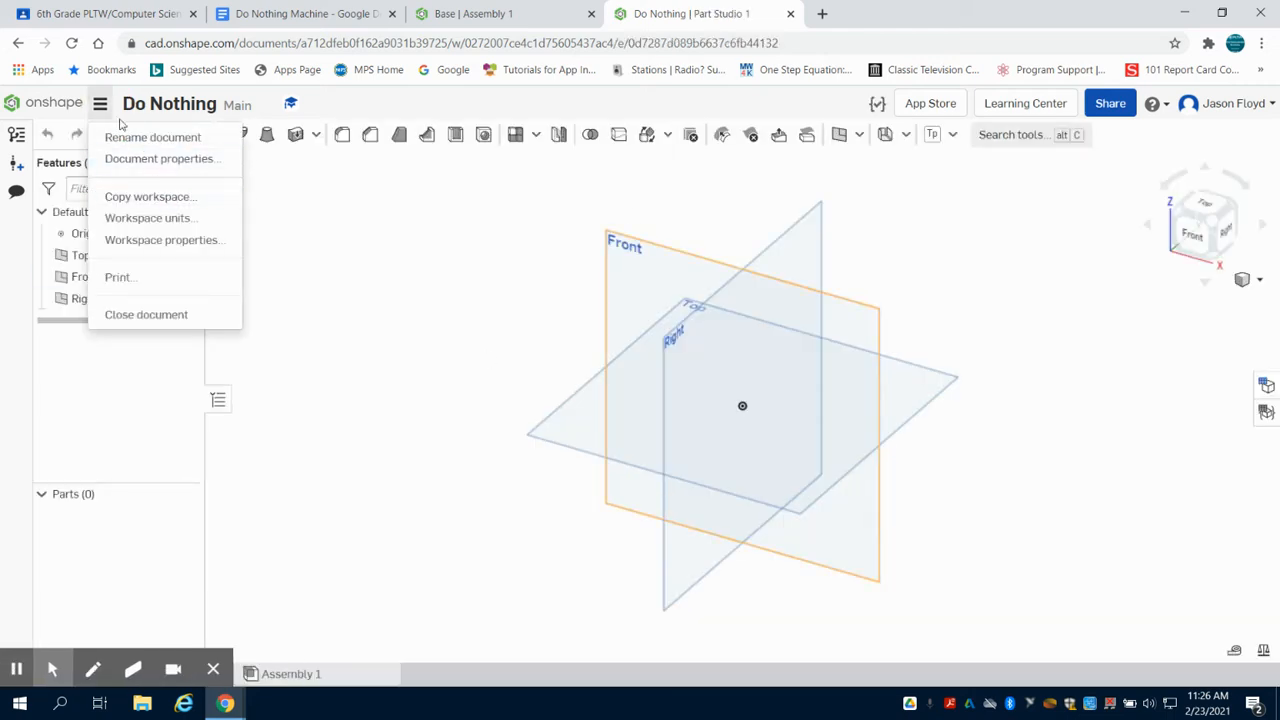
{"action": "left_click", "coordinate": [186, 220]}
{"action": "left_click", "coordinate": [331, 205]}
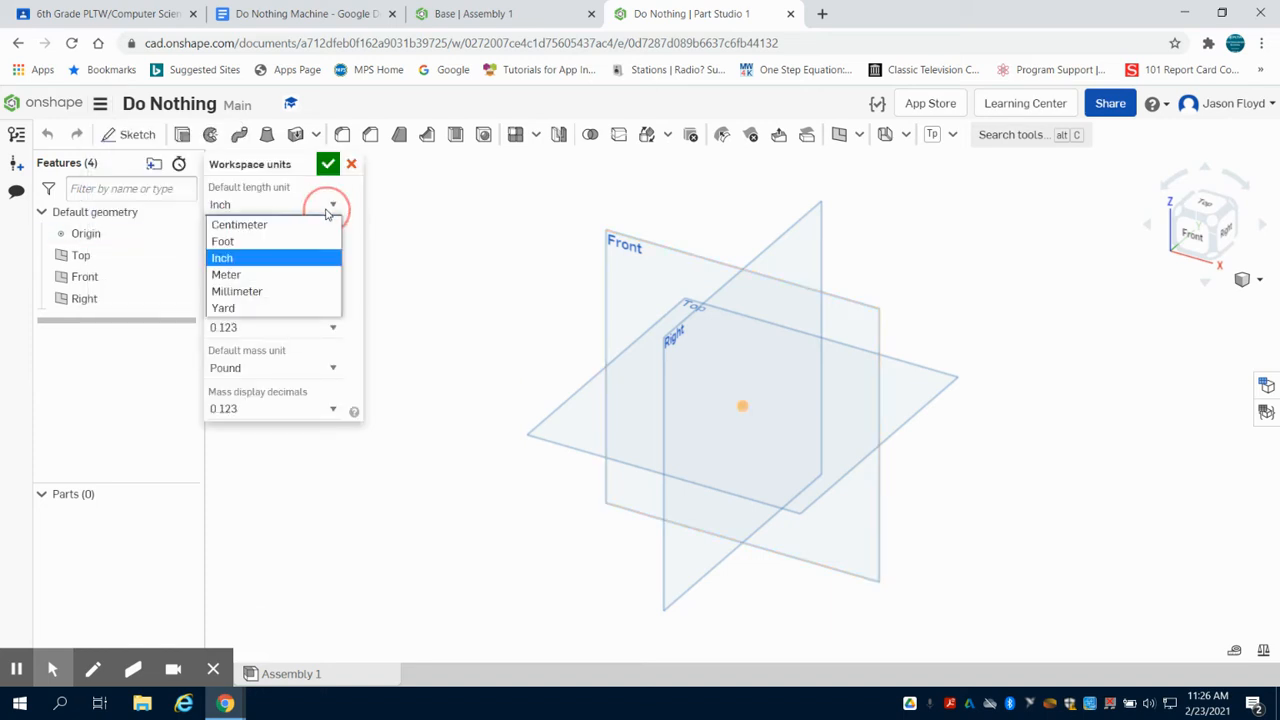
{"action": "left_click", "coordinate": [311, 289]}
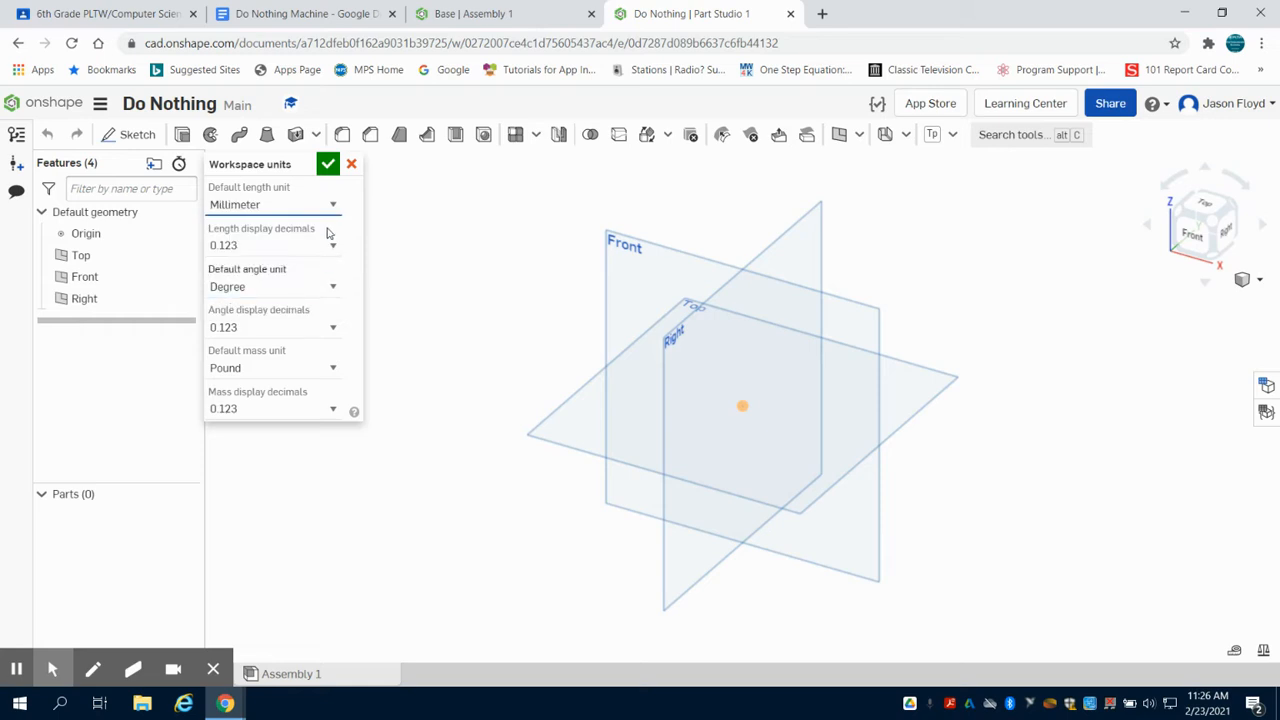
{"action": "left_click", "coordinate": [328, 168]}
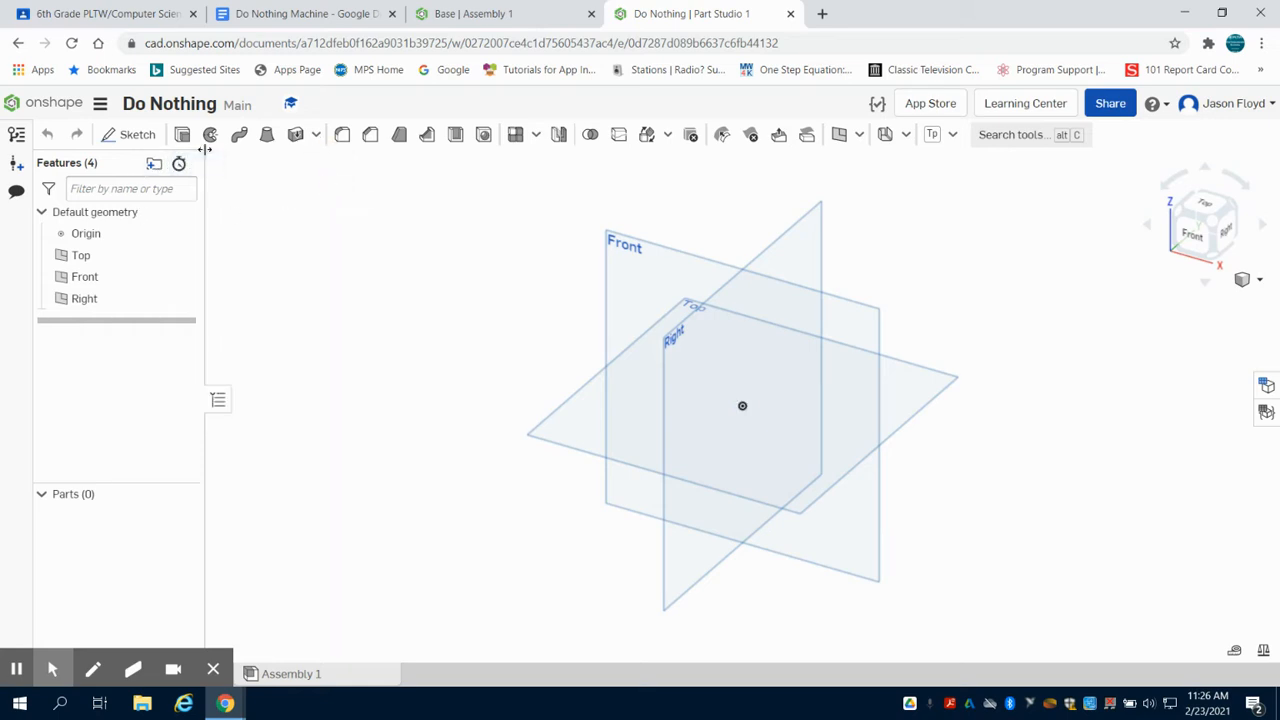
Start a sketch on the Top plane and draw a center point rectangle from the origin, about 83 mm wide and 120 mm high.
{"action": "left_click", "coordinate": [131, 134]}
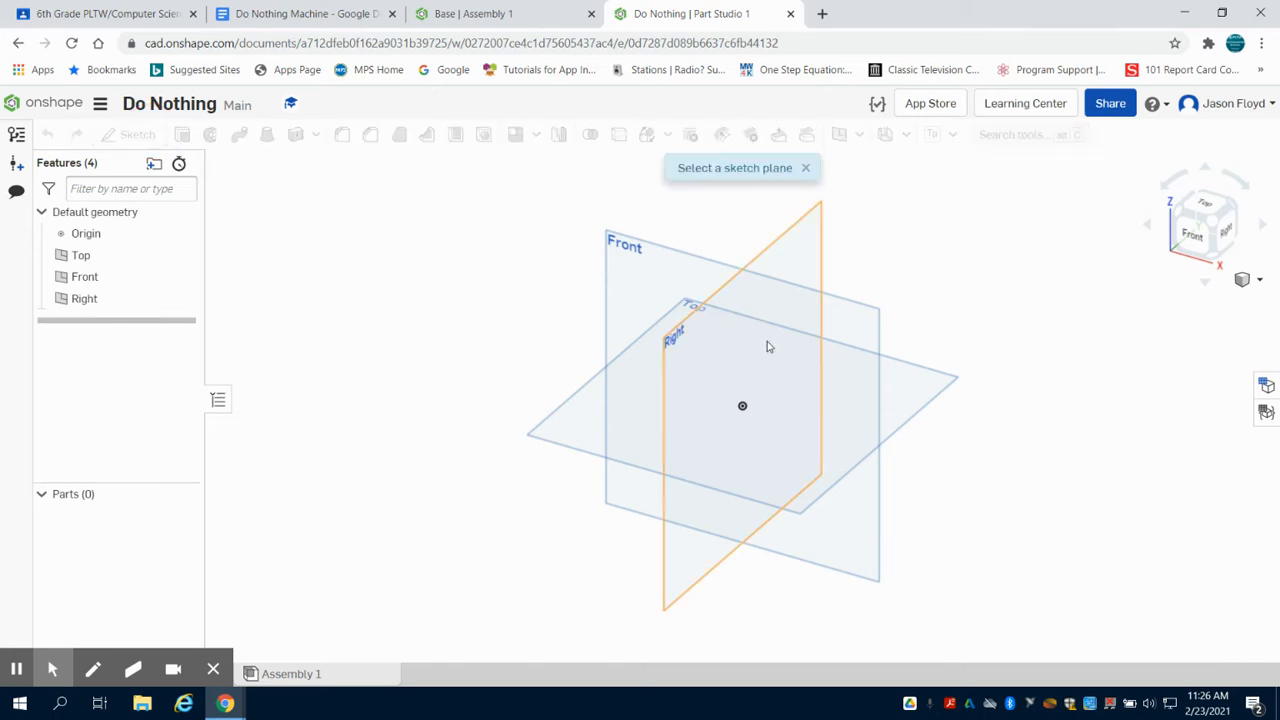
{"action": "left_click", "coordinate": [613, 407]}
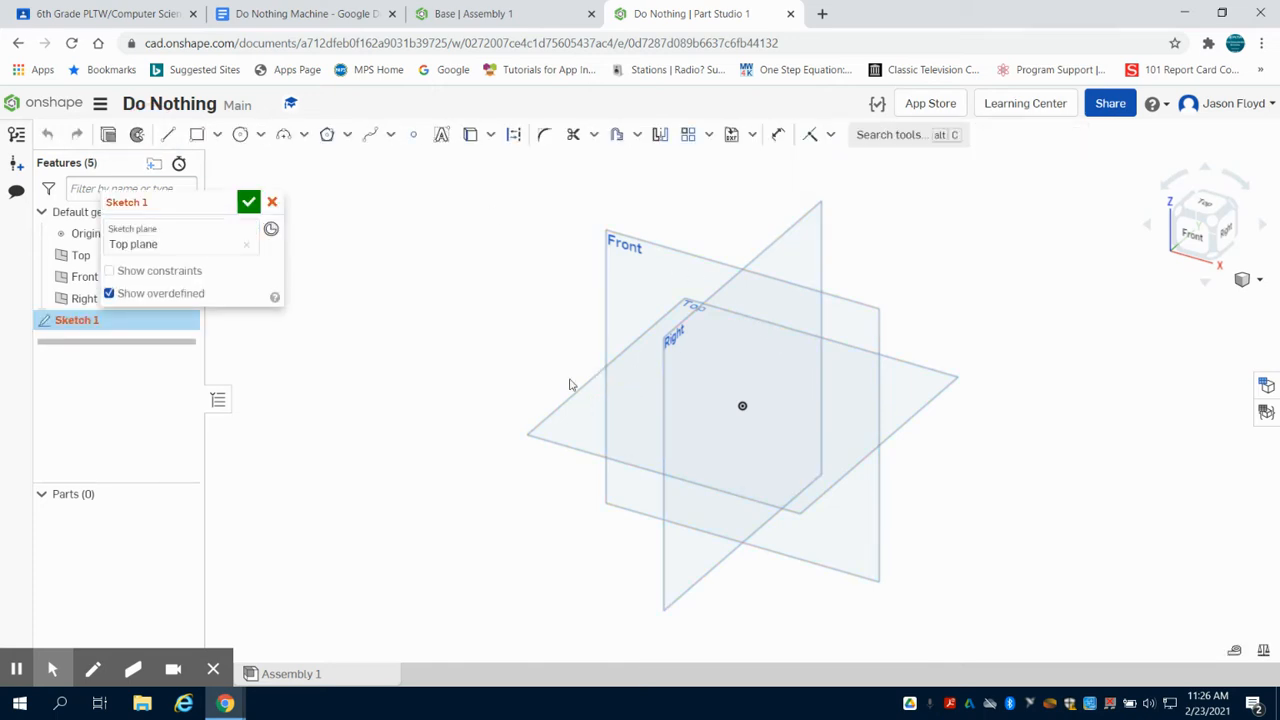
{"action": "left_click", "coordinate": [217, 134]}
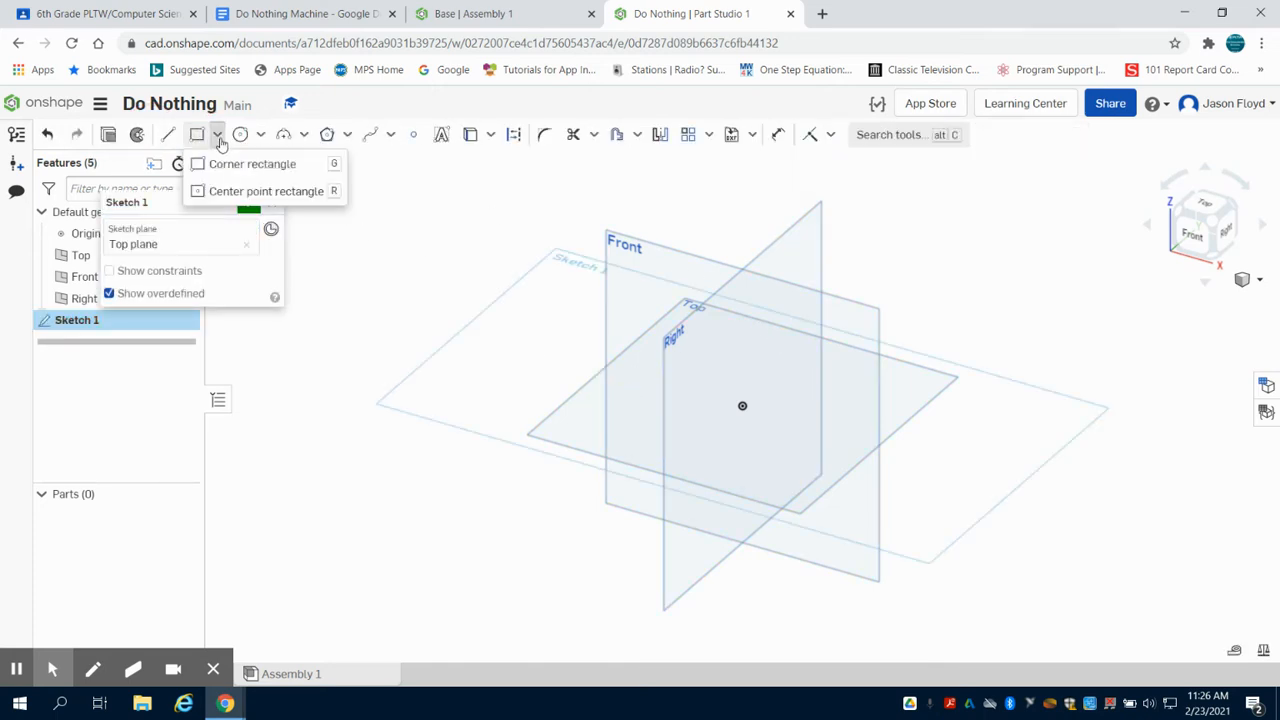
{"action": "left_click", "coordinate": [244, 191]}
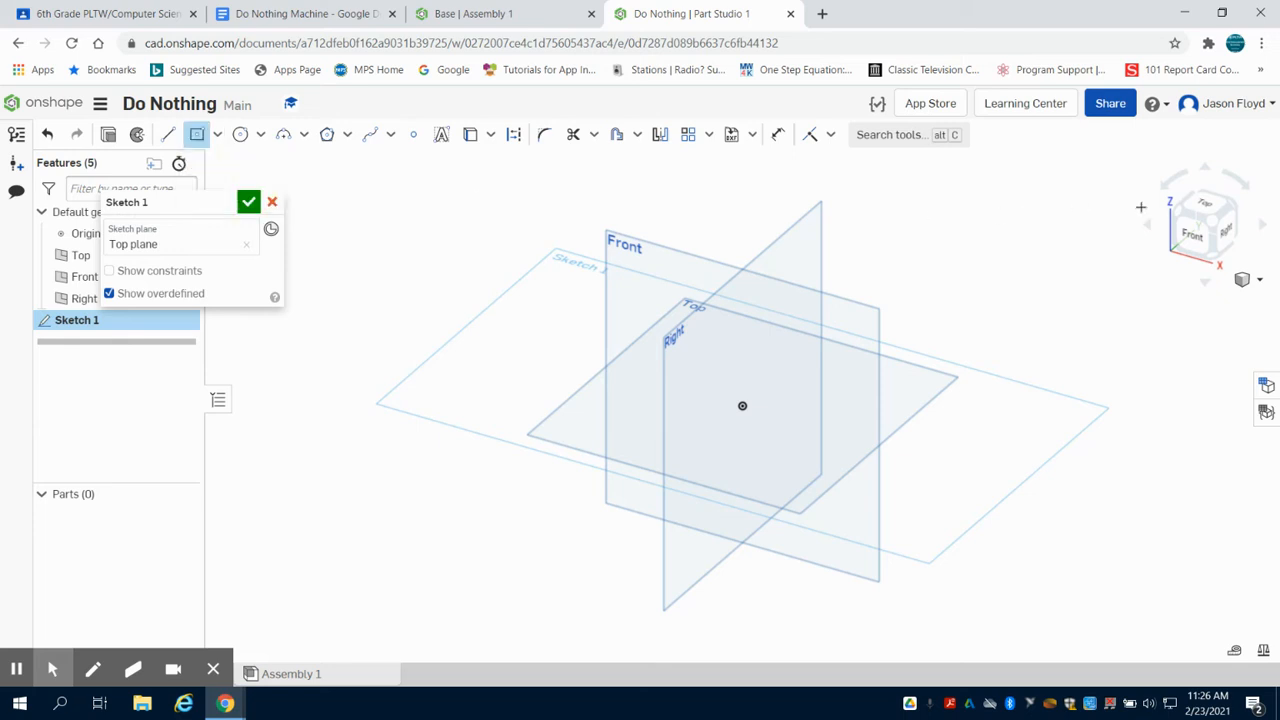
{"action": "left_click", "coordinate": [1207, 207]}
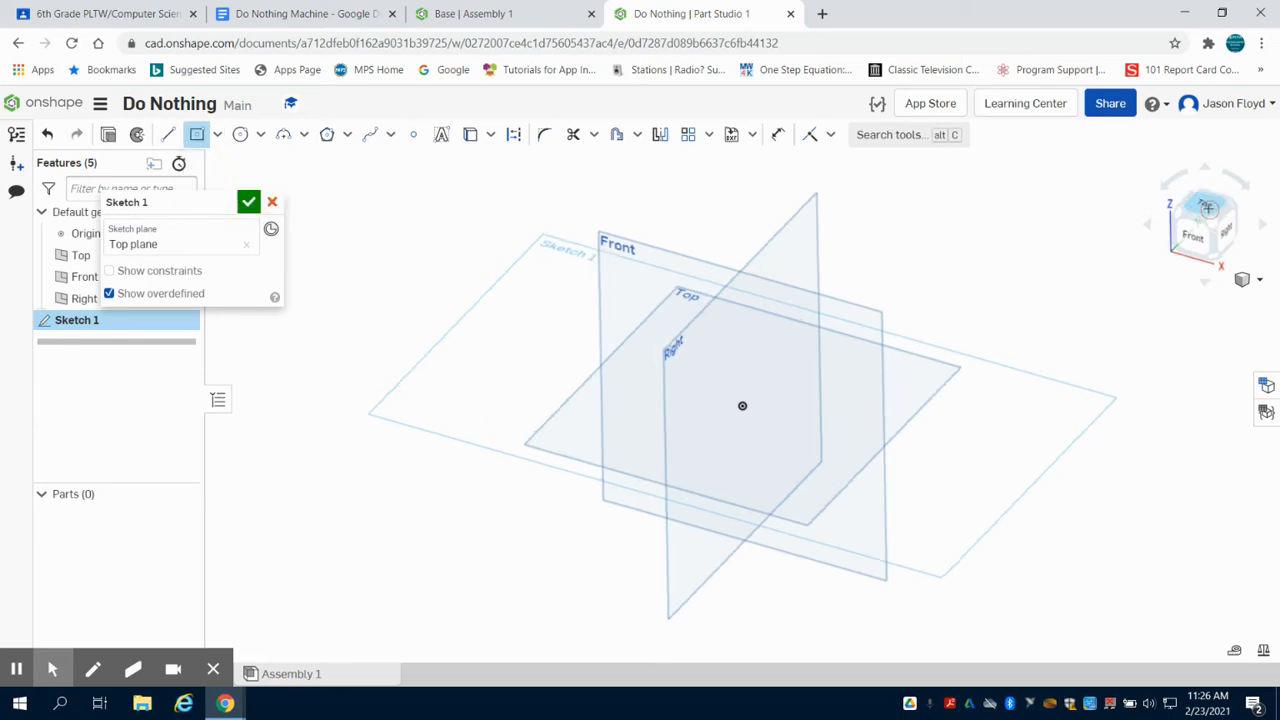
{"action": "left_click", "coordinate": [741, 405]}
{"action": "left_click", "coordinate": [607, 214]}
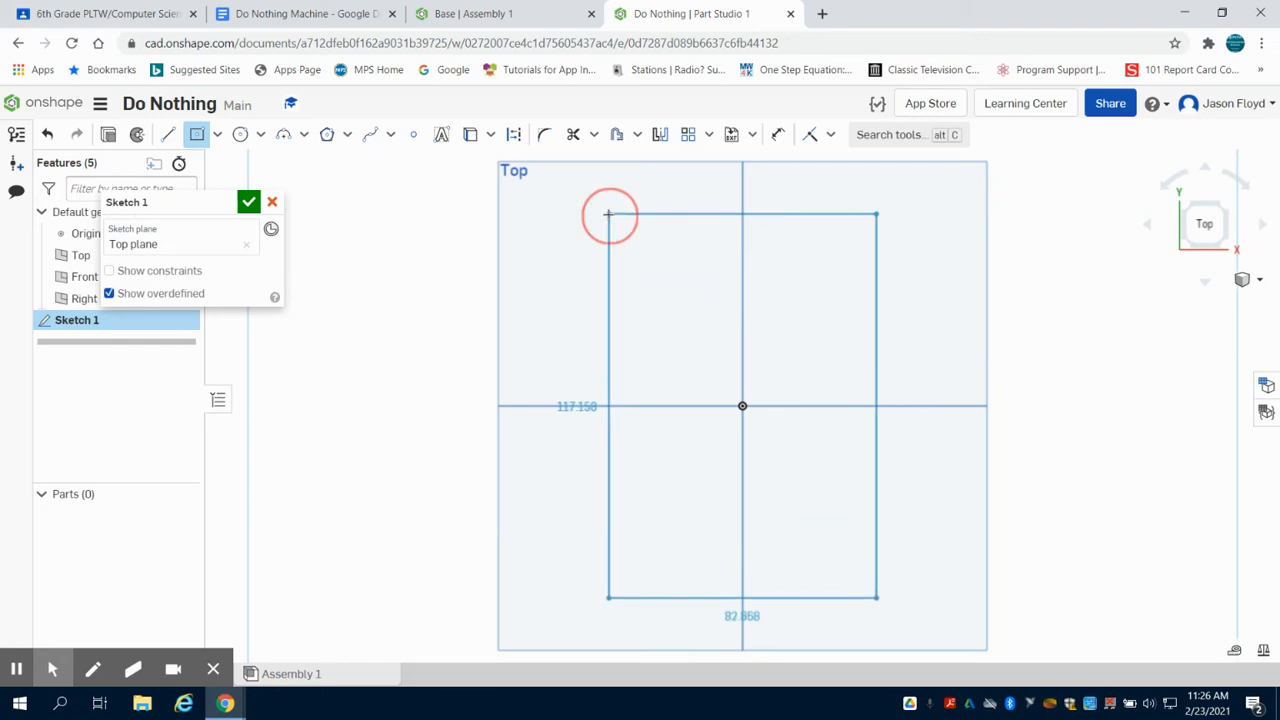
Set the rectangle's width and height to 150 mm each.
{"action": "type", "text": "1"}
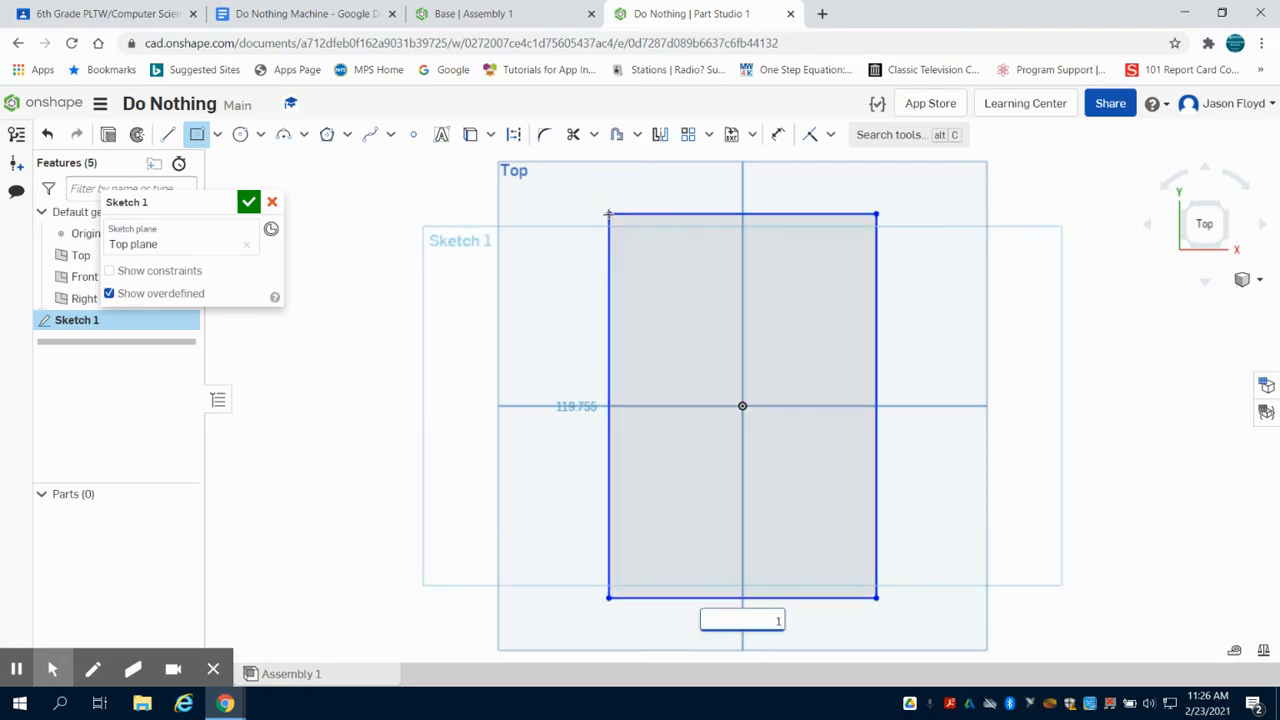
{"action": "type", "text": "50"}
{"action": "key", "text": "Tab"}
{"action": "type", "text": "1"}
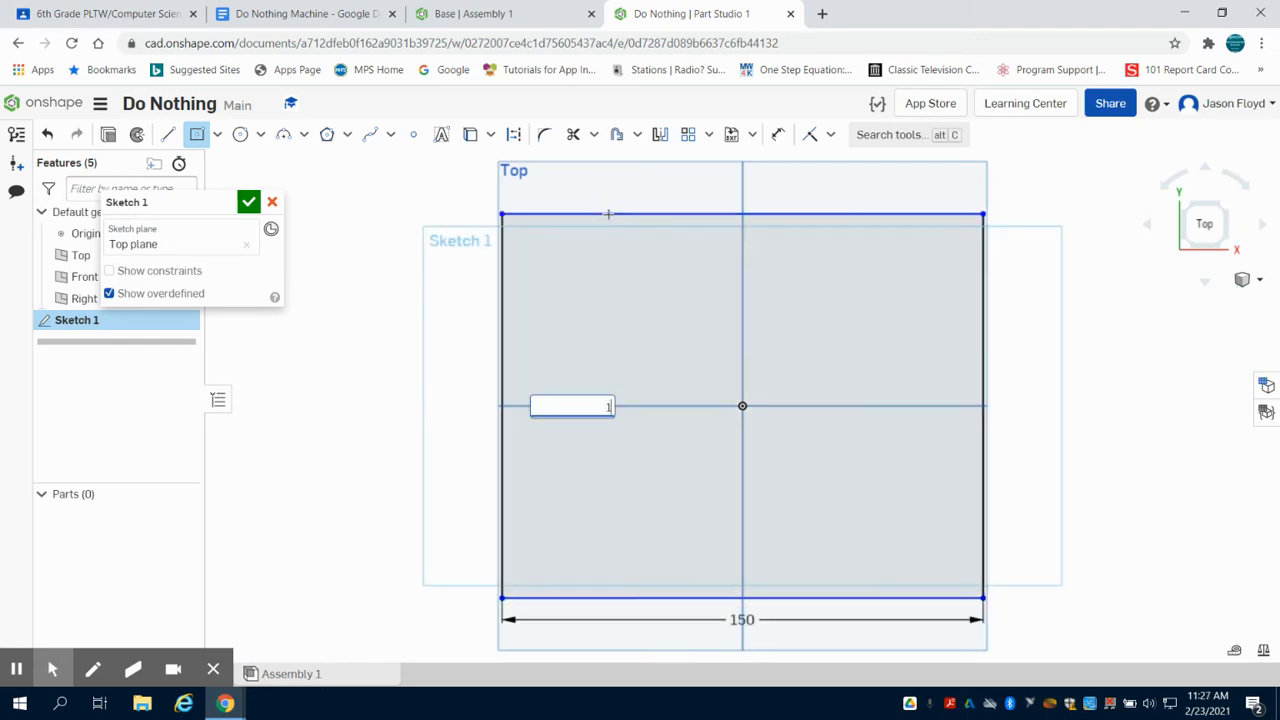
{"action": "type", "text": "50"}
{"action": "key", "text": "Return"}
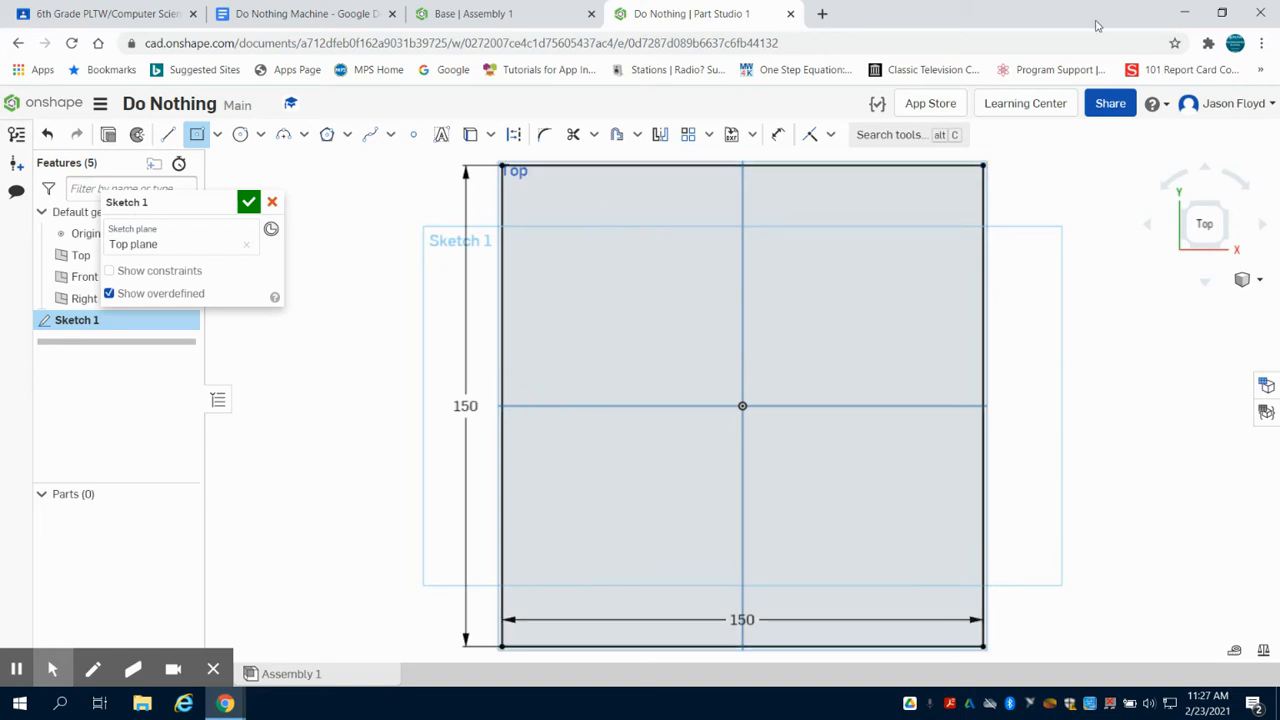
Extrude the square sketch as a new solid with a blind depth of 35 mm.
{"action": "left_click", "coordinate": [108, 135]}
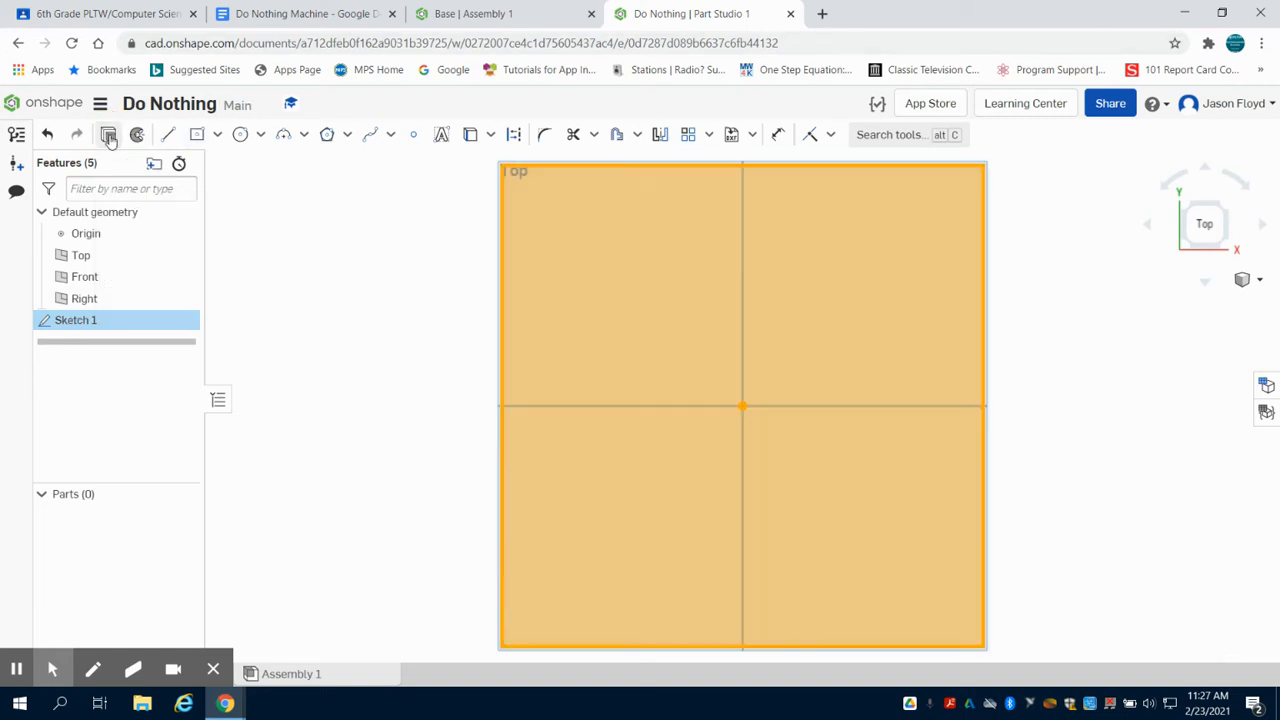
{"action": "left_click", "coordinate": [243, 338]}
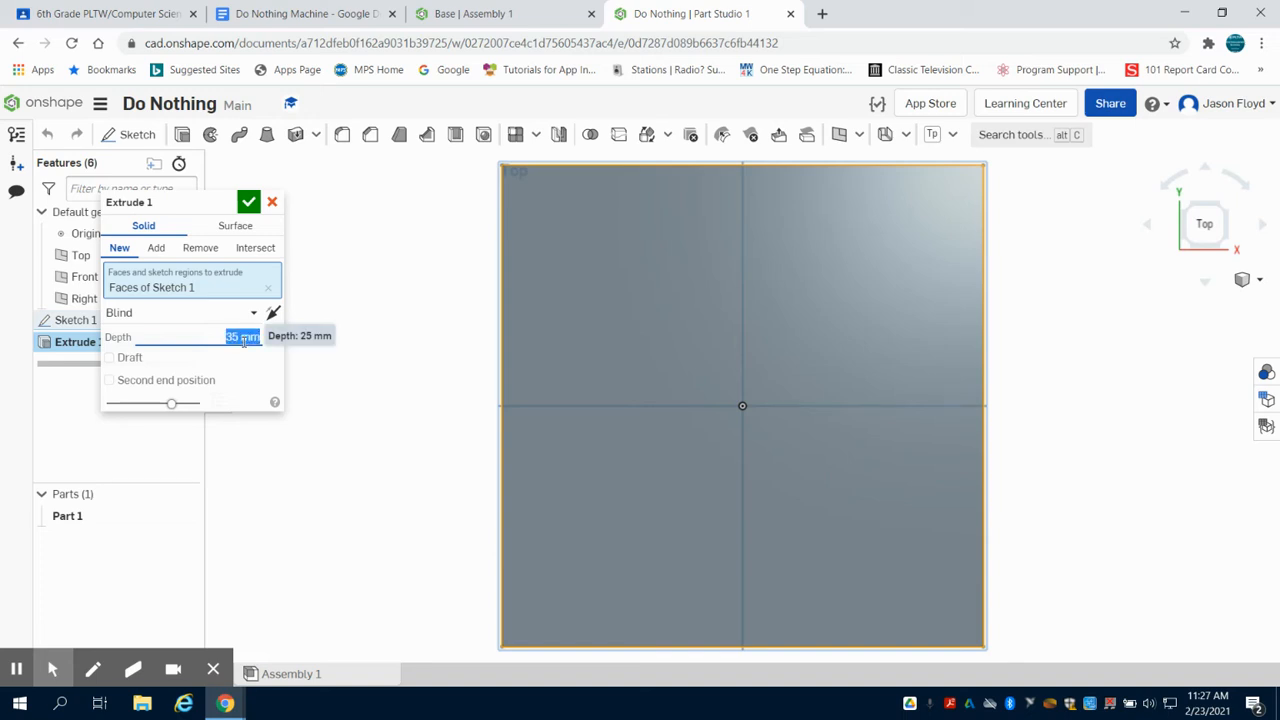
{"action": "left_click", "coordinate": [248, 202]}
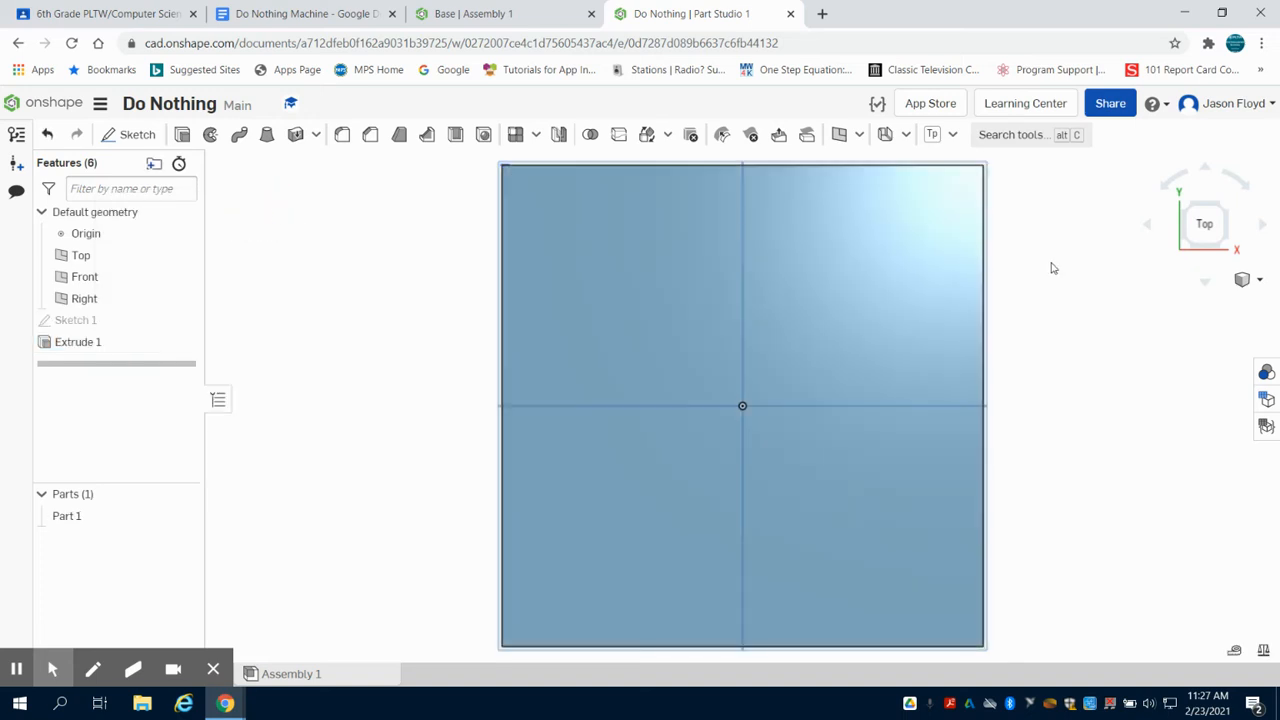
Start a sketch on the block's front face and draw a 25 mm horizontal line crossing the vertical center plane.
{"action": "left_click", "coordinate": [1232, 248]}
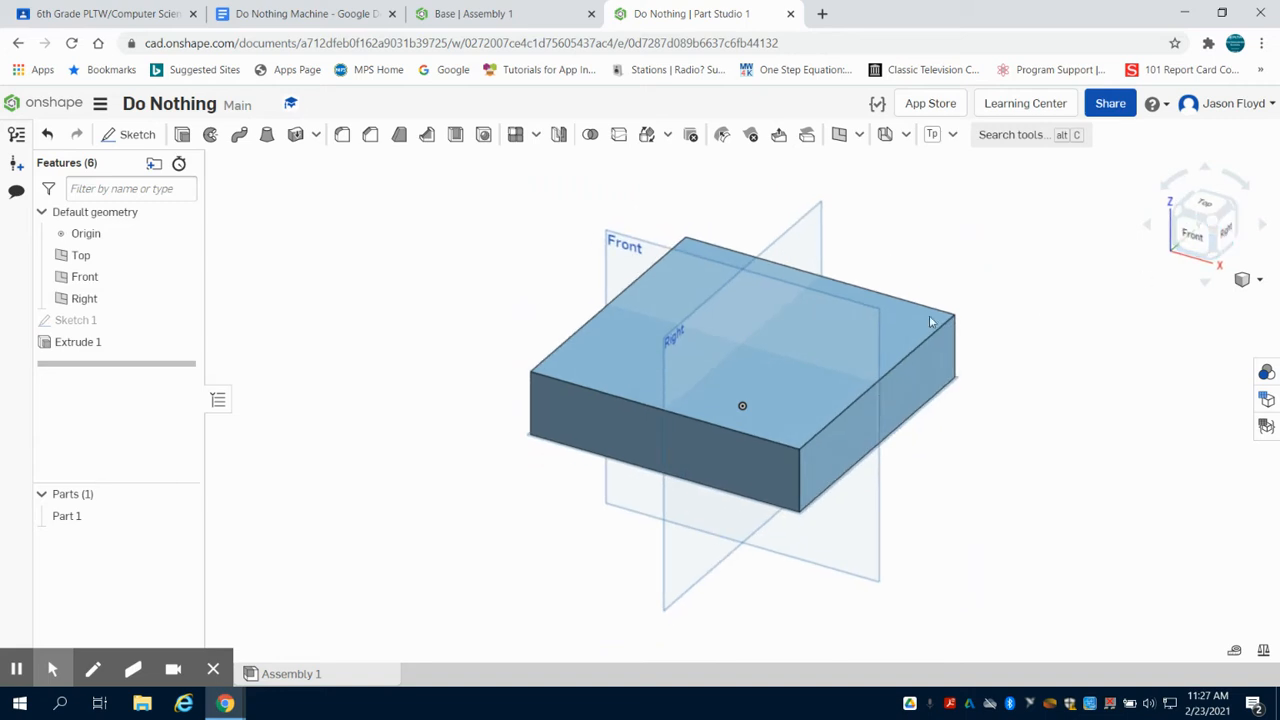
{"action": "left_click", "coordinate": [1207, 237]}
{"action": "left_click", "coordinate": [135, 134]}
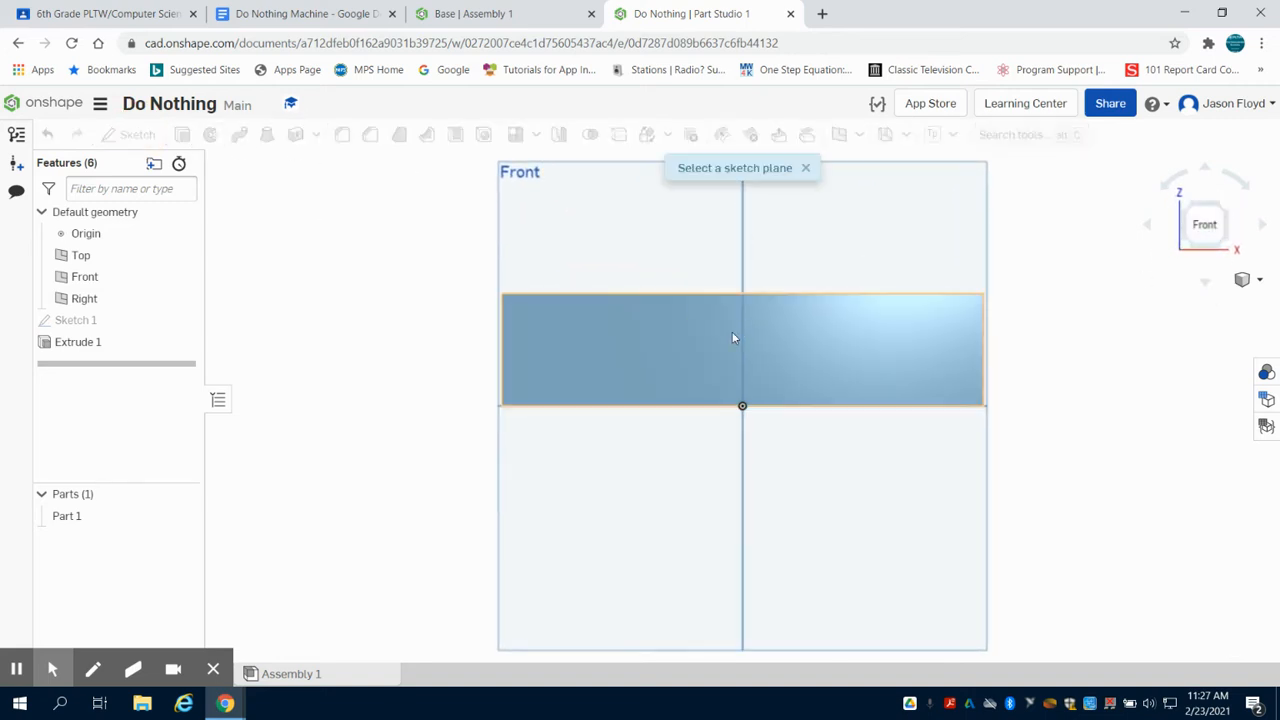
{"action": "left_click", "coordinate": [703, 342]}
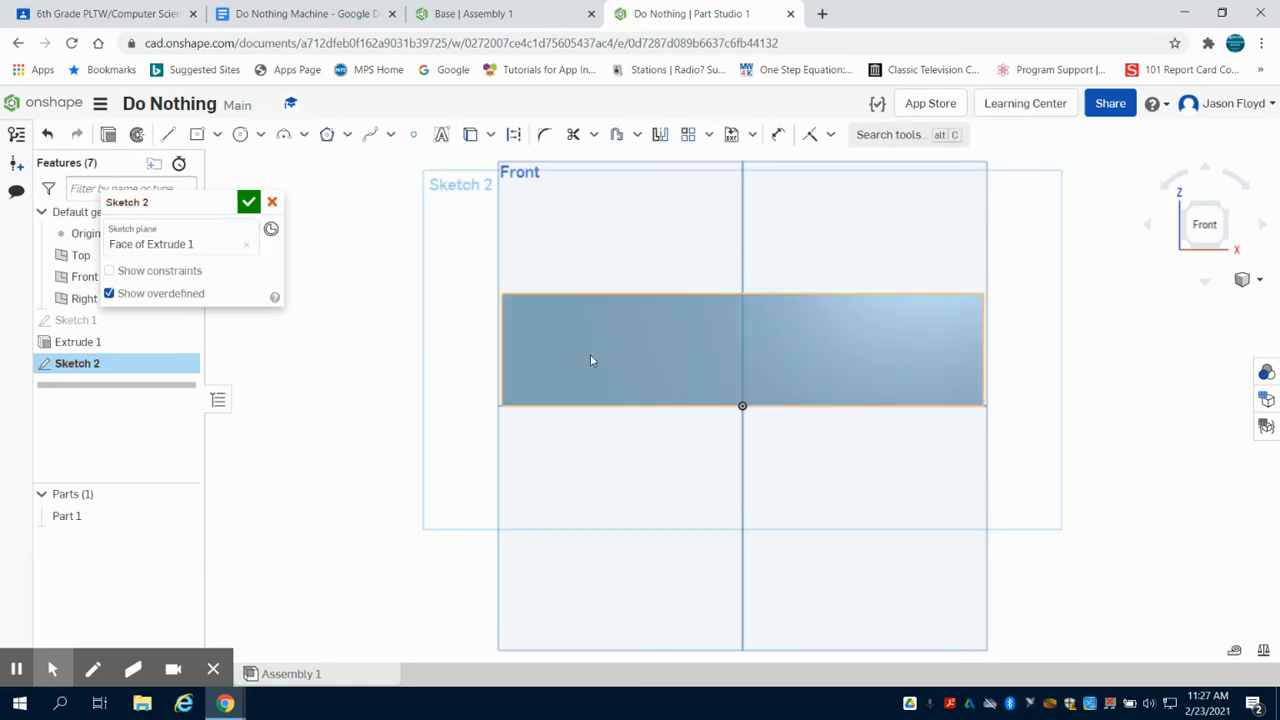
{"action": "left_click", "coordinate": [168, 134]}
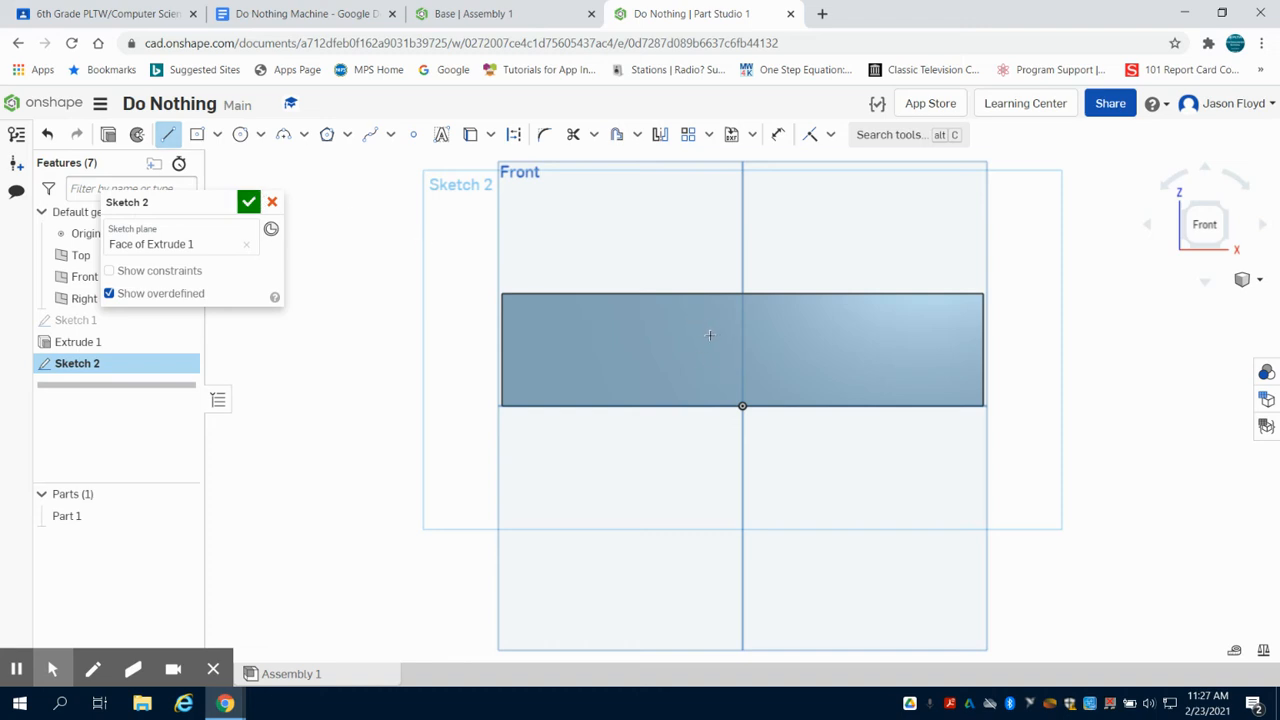
{"action": "left_click", "coordinate": [782, 335]}
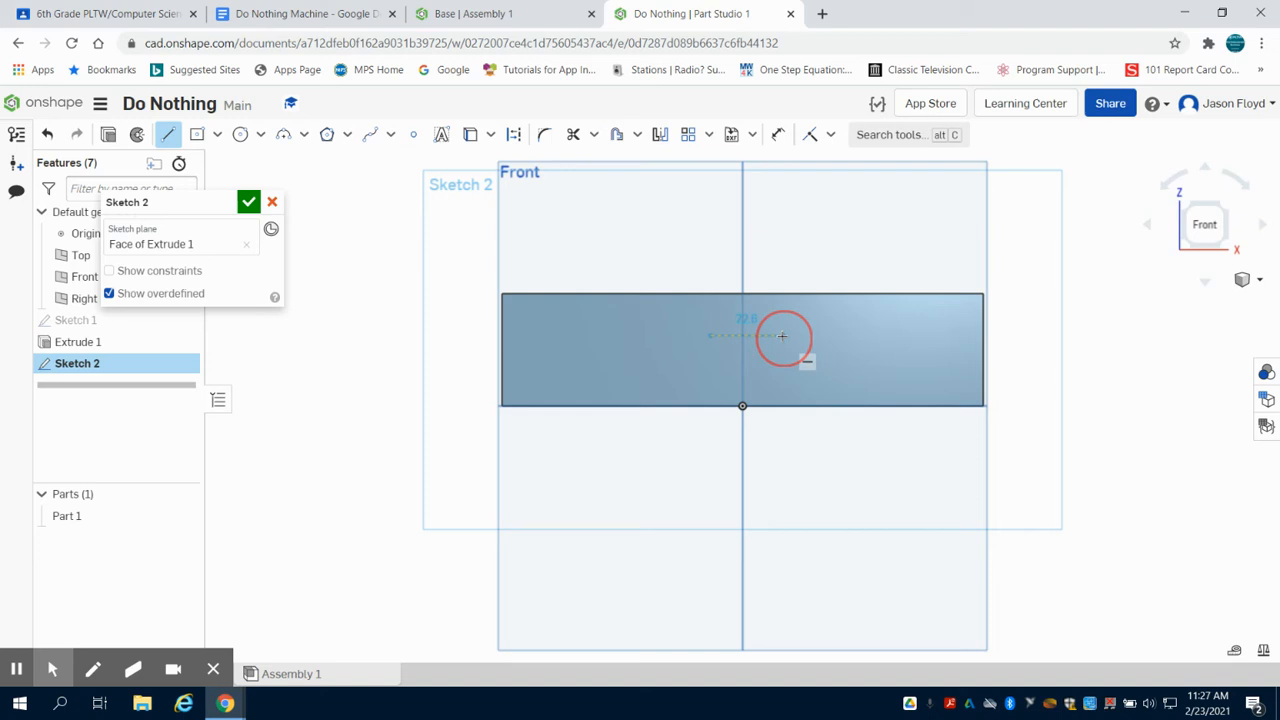
Center the horizontal line by dimensioning its right endpoint 12.5 mm from the vertical center plane.
{"action": "left_click", "coordinate": [777, 137]}
{"action": "left_click", "coordinate": [791, 335]}
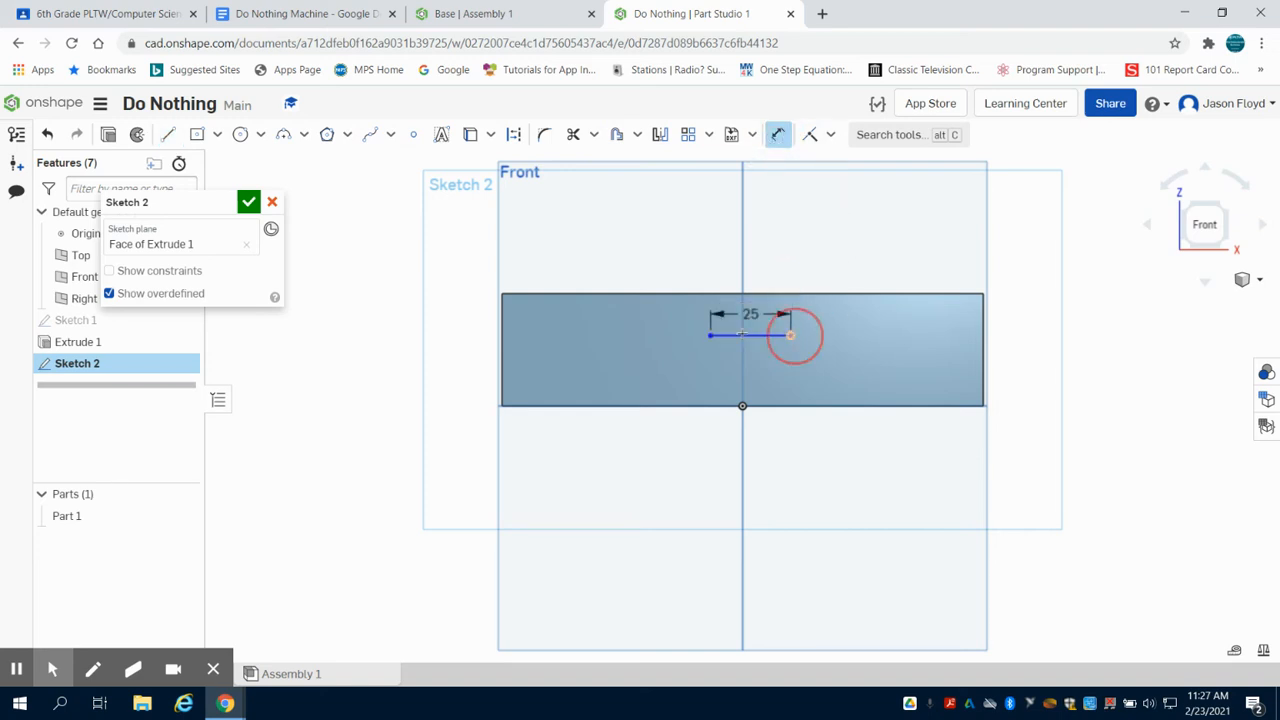
{"action": "left_click", "coordinate": [745, 356]}
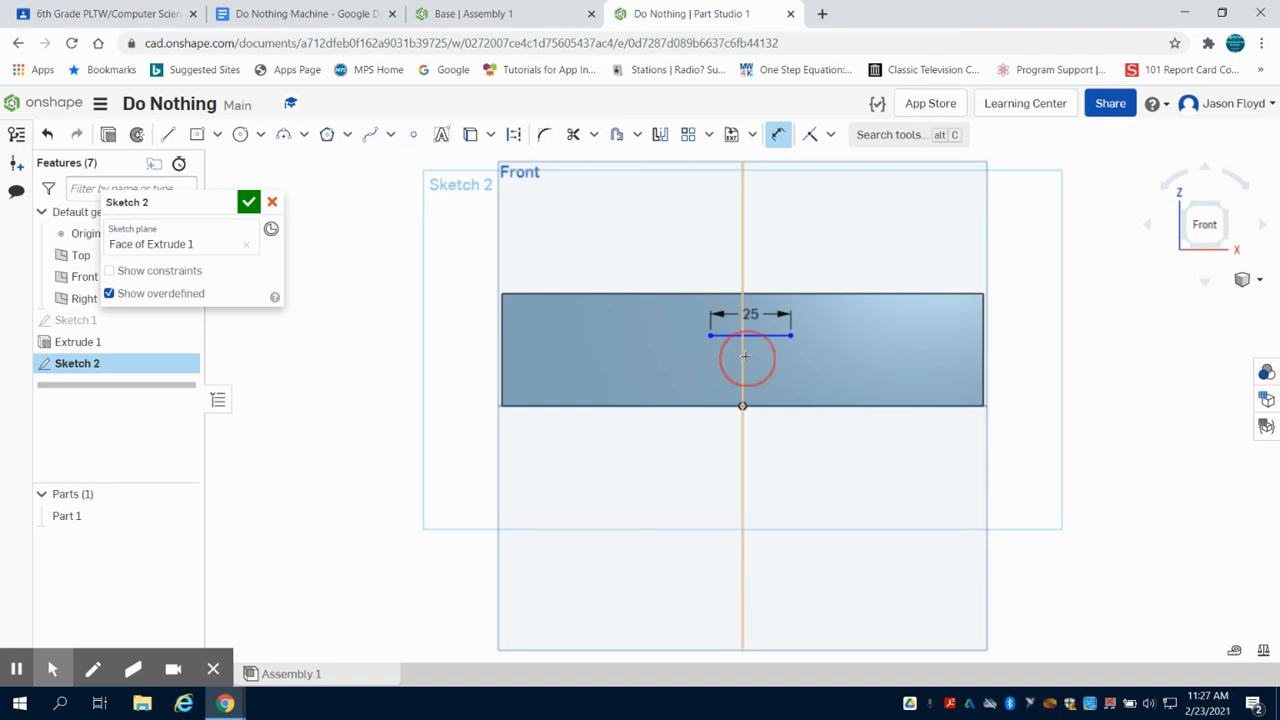
{"action": "left_click", "coordinate": [800, 381]}
{"action": "type", "text": "12.5"}
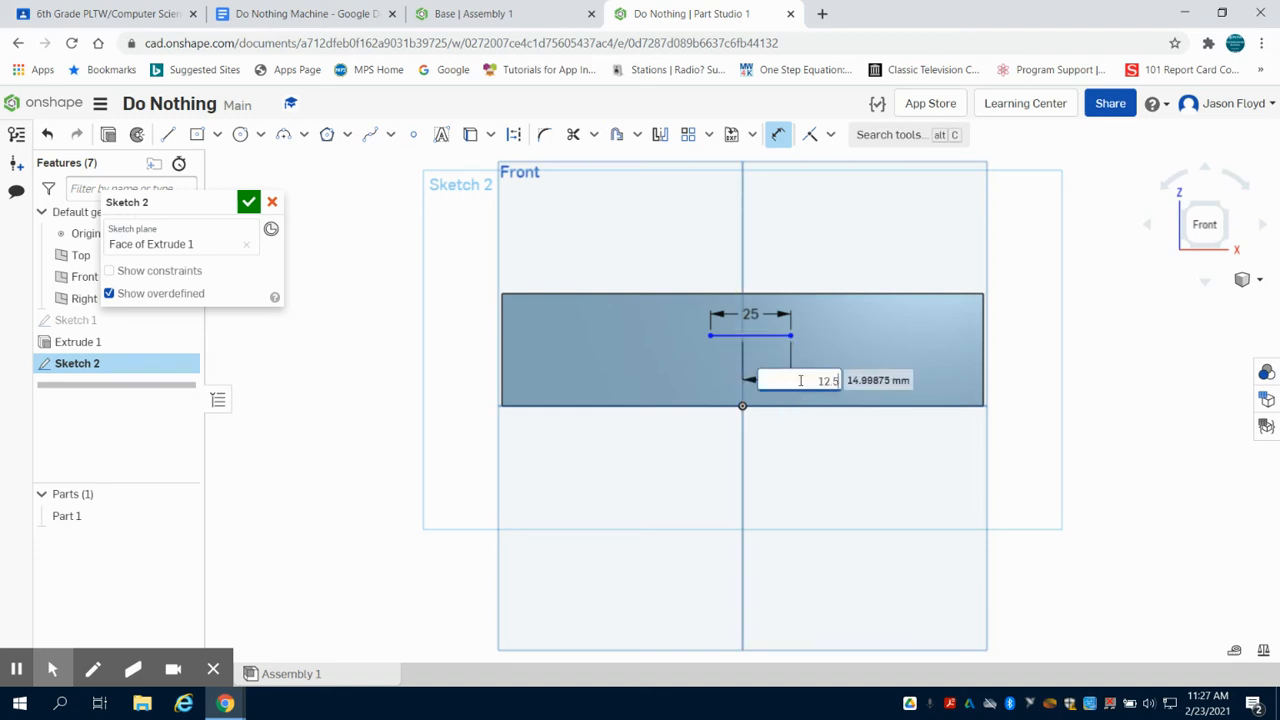
{"action": "key", "text": "Return"}
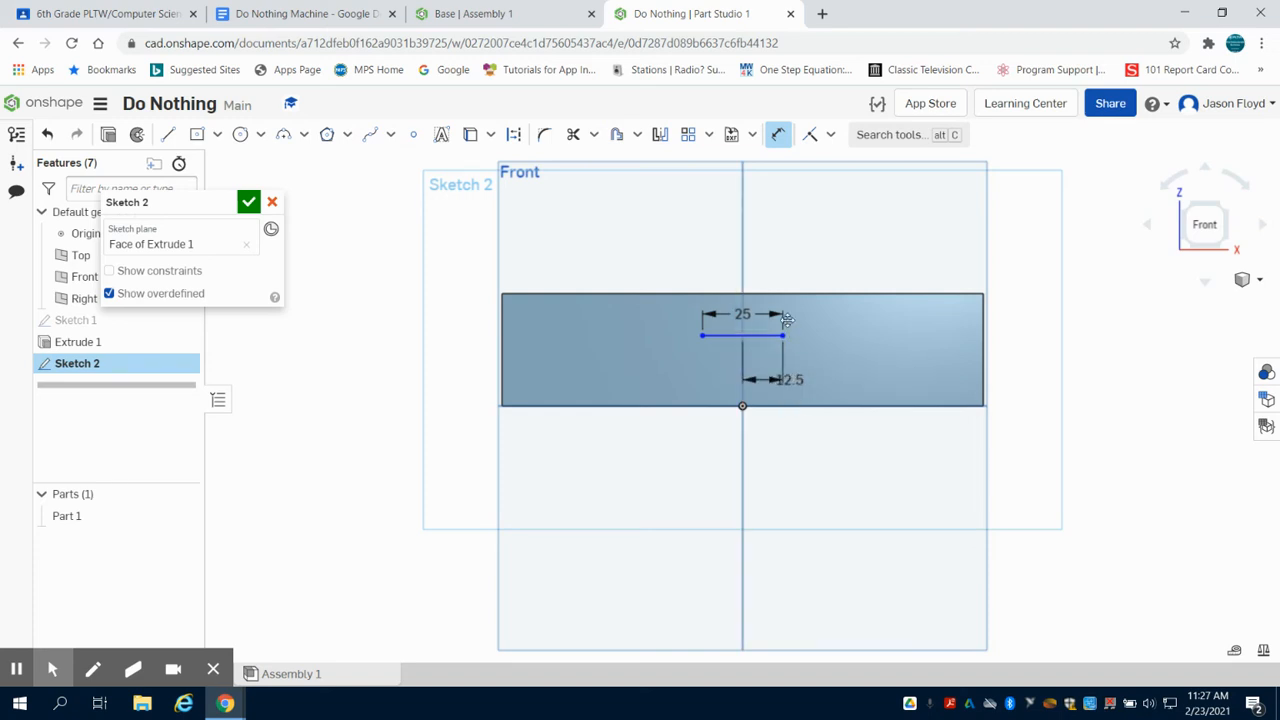
Draw two slanted sides and a top line about 13 mm long on the block's upper edge, closing a trapezoid above the horizontal line.
{"action": "scroll", "coordinate": [735, 226], "scroll_direction": "up", "scroll_amount": 3}
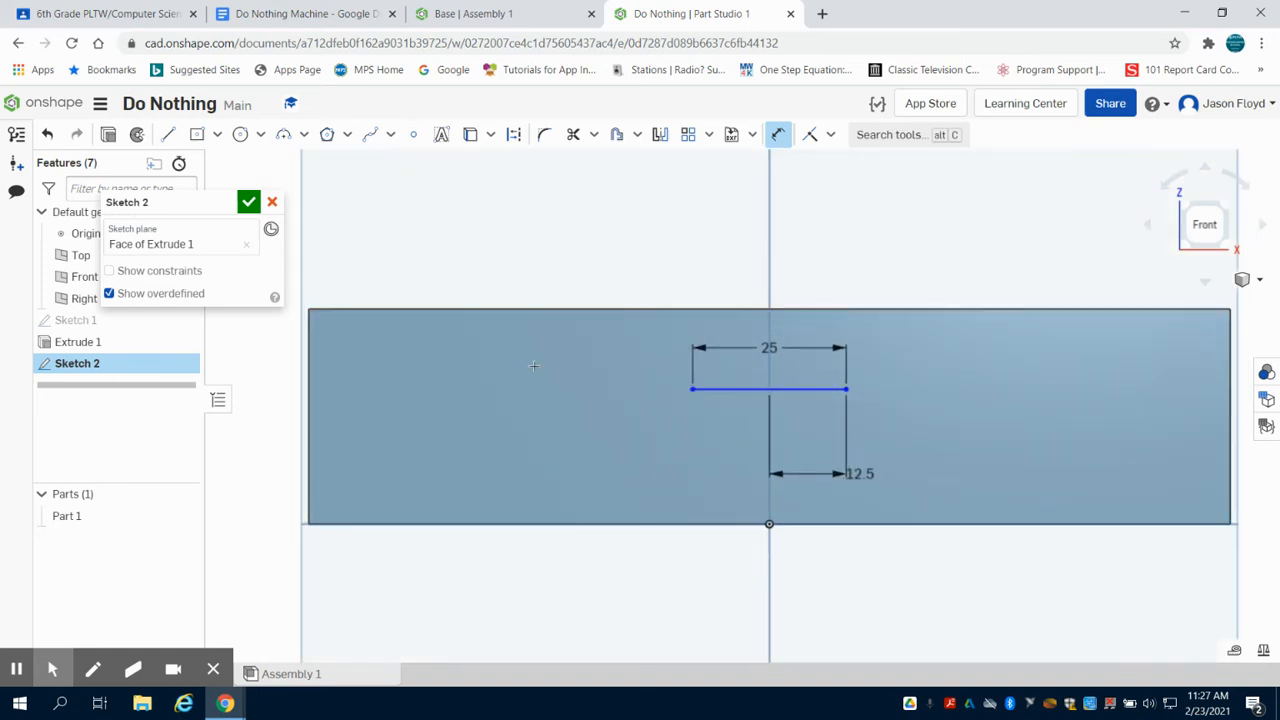
{"action": "left_click", "coordinate": [168, 134]}
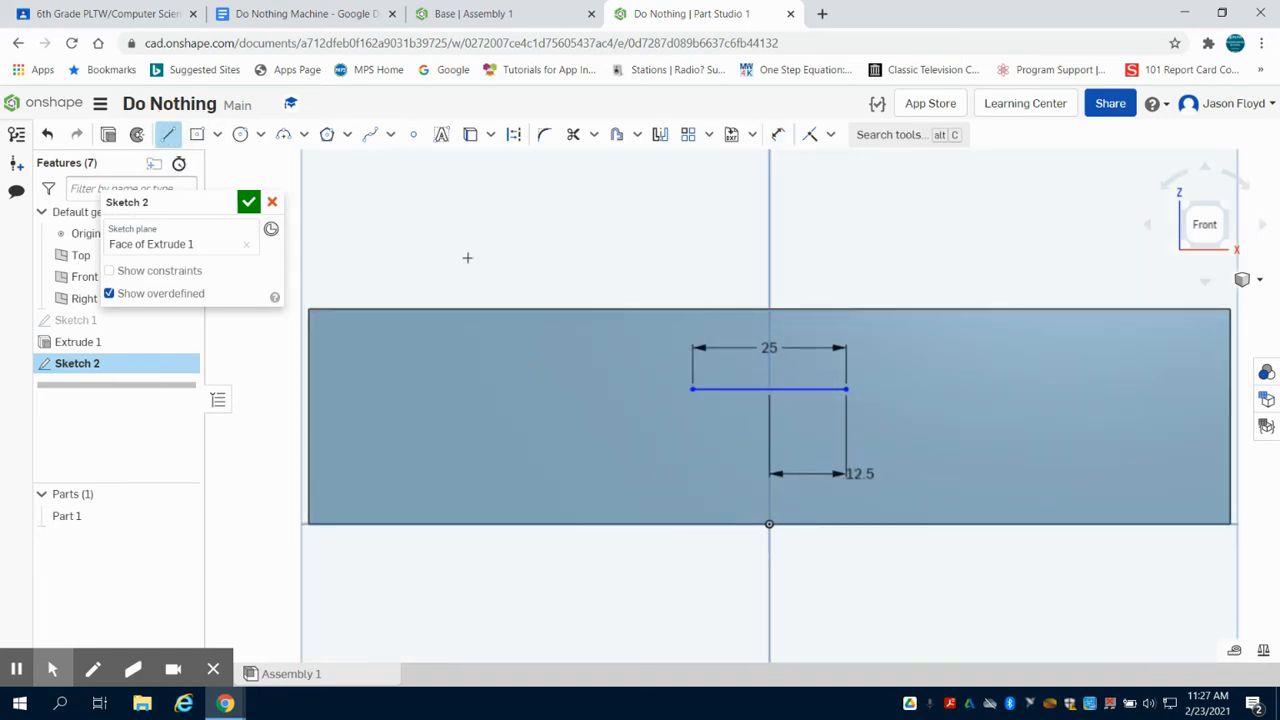
{"action": "left_click", "coordinate": [728, 311]}
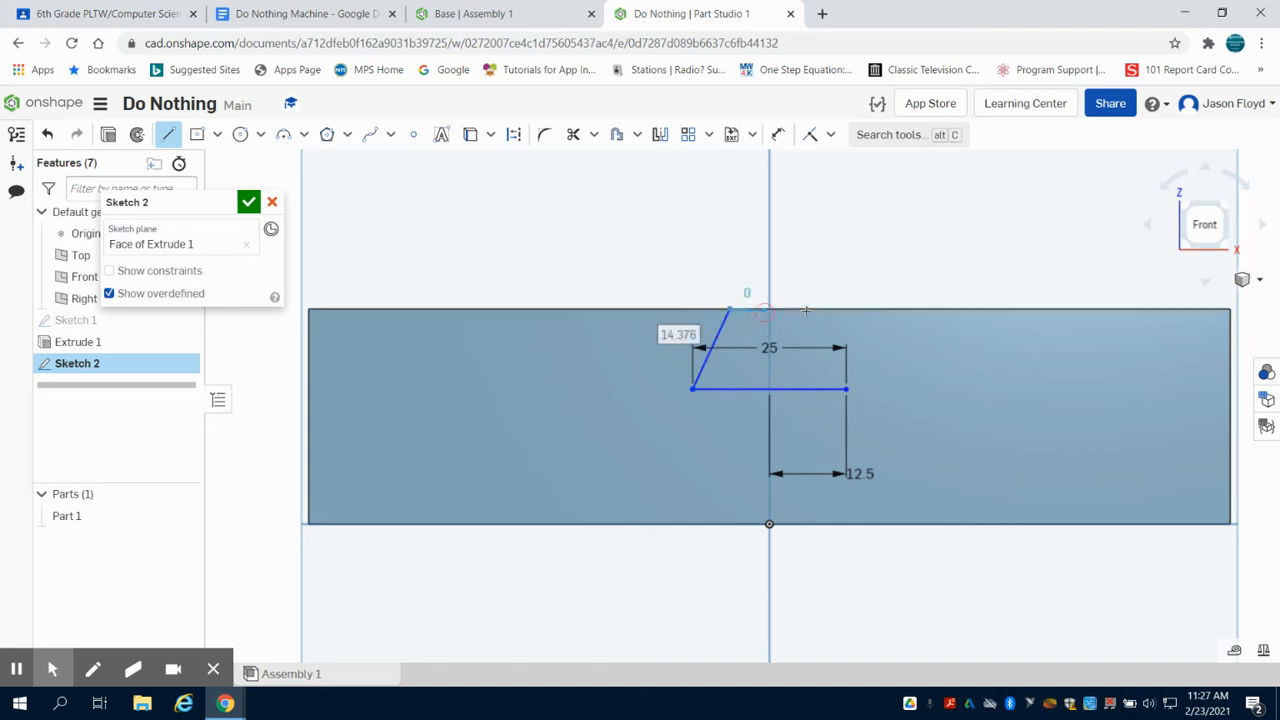
{"action": "left_click", "coordinate": [810, 311]}
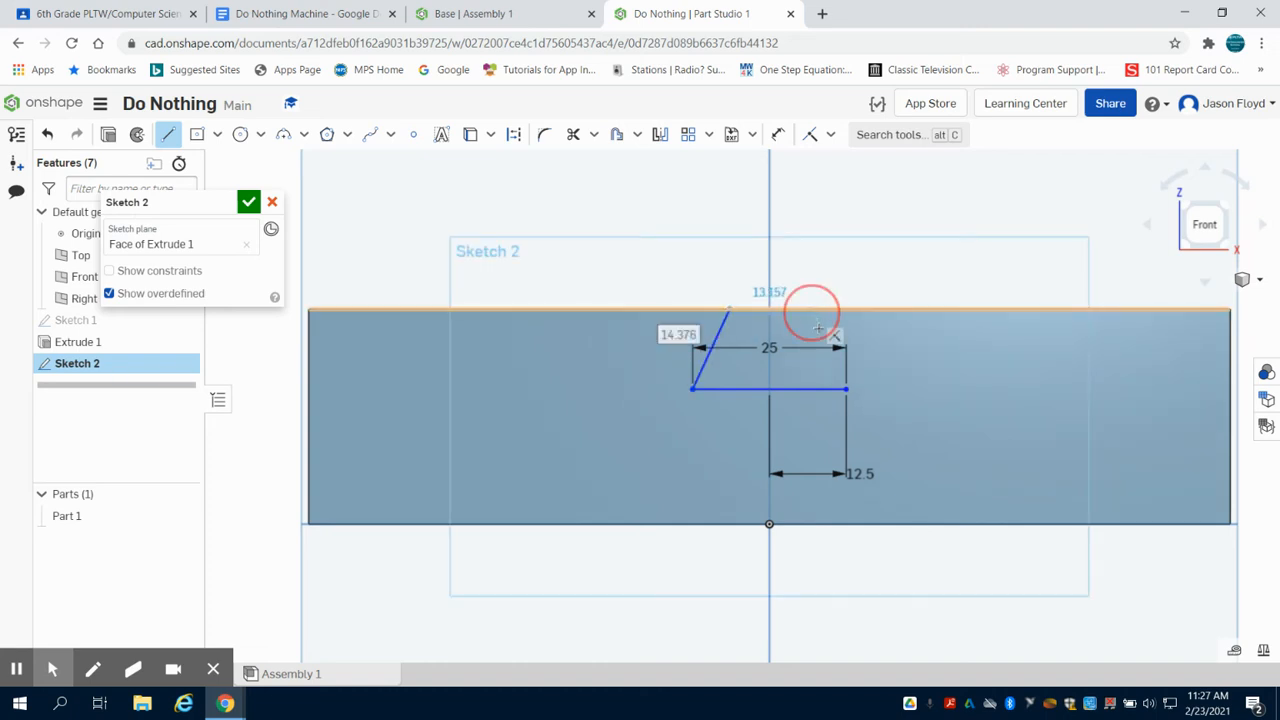
{"action": "left_click", "coordinate": [847, 388]}
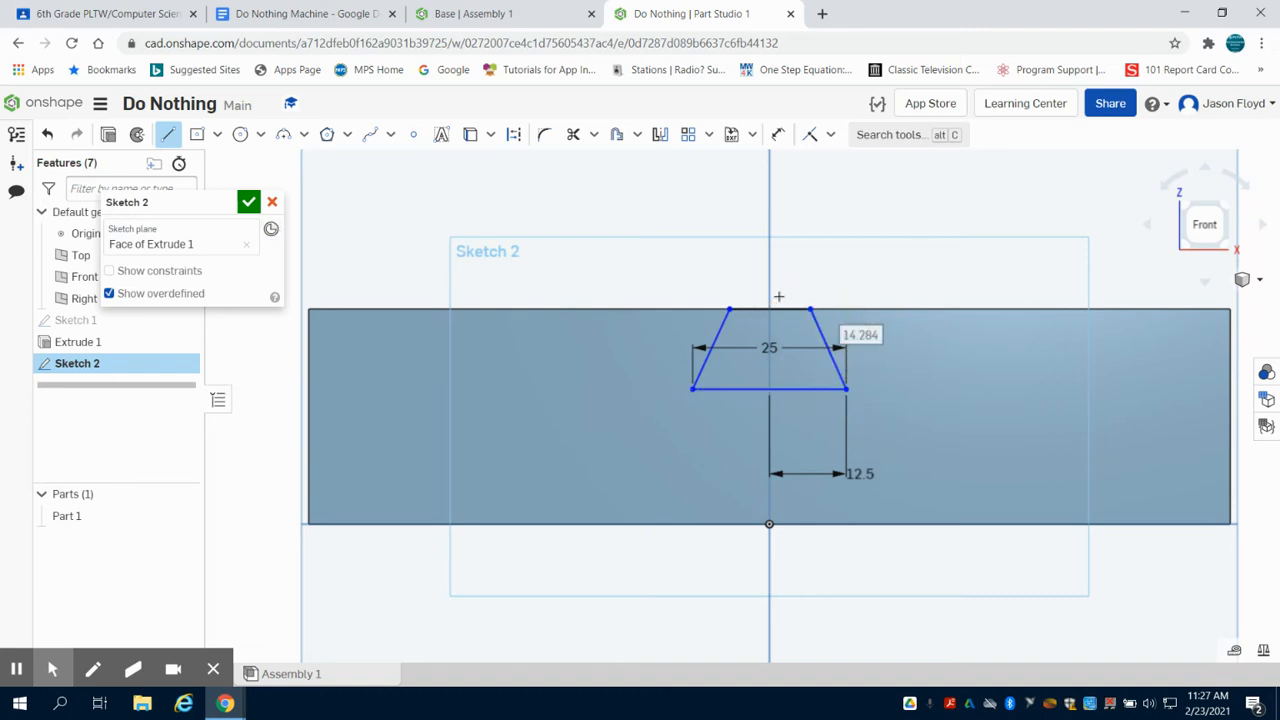
{"action": "right_click", "coordinate": [623, 265]}
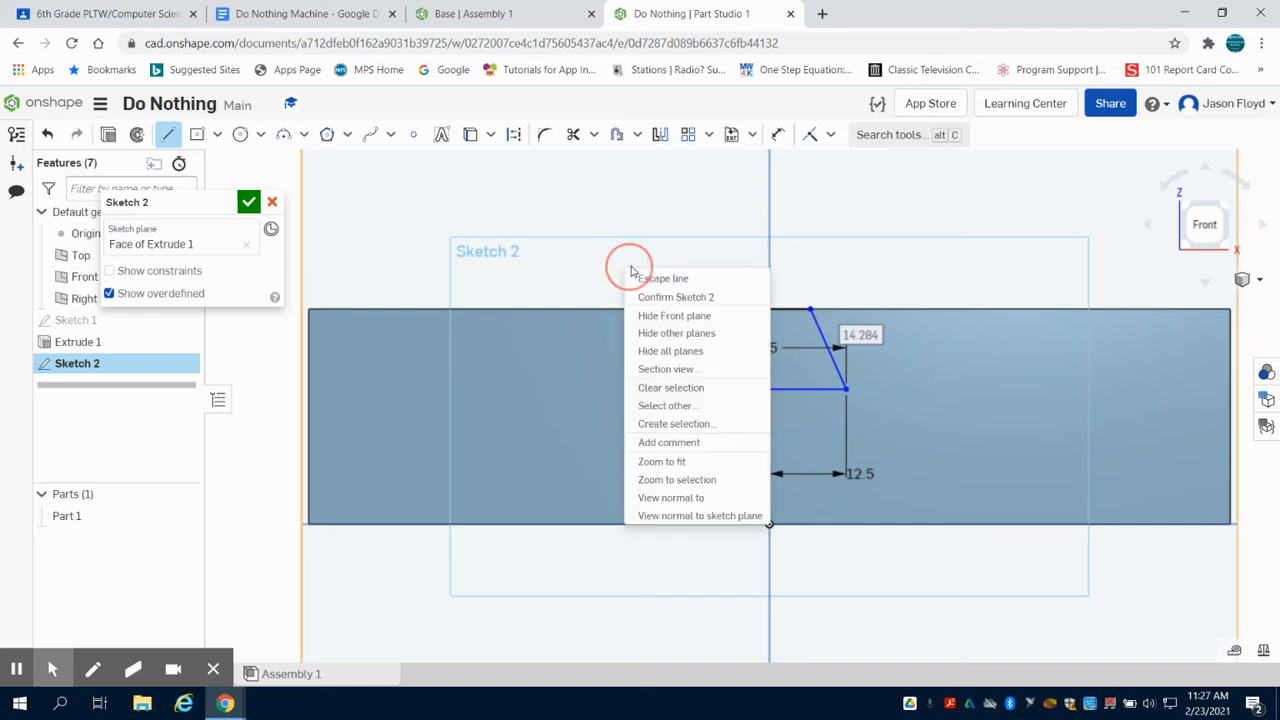
{"action": "left_click", "coordinate": [634, 277]}
Move the 25 mm dimension below the trapezoid's bottom line and set the trapezoid's height to 17.5 mm.
{"action": "left_click_drag", "start_coordinate": [765, 343], "coordinate": [764, 423]}
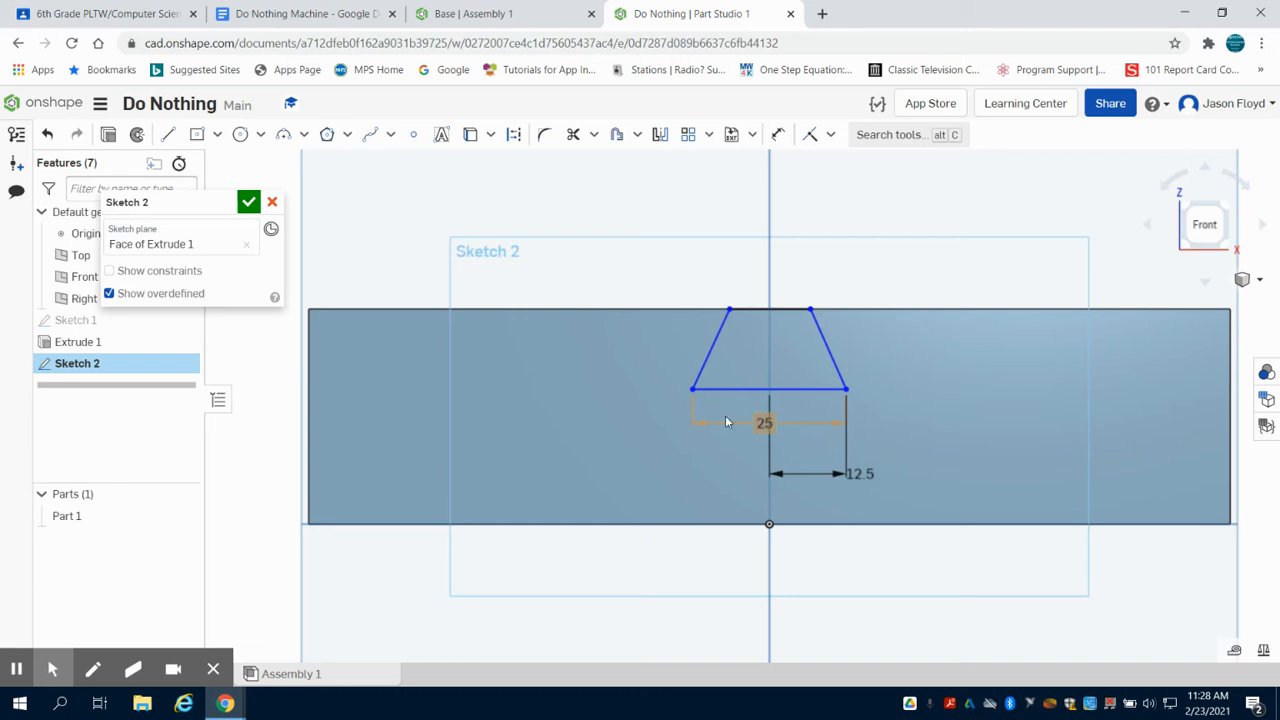
{"action": "left_click", "coordinate": [777, 134]}
{"action": "left_click", "coordinate": [775, 311]}
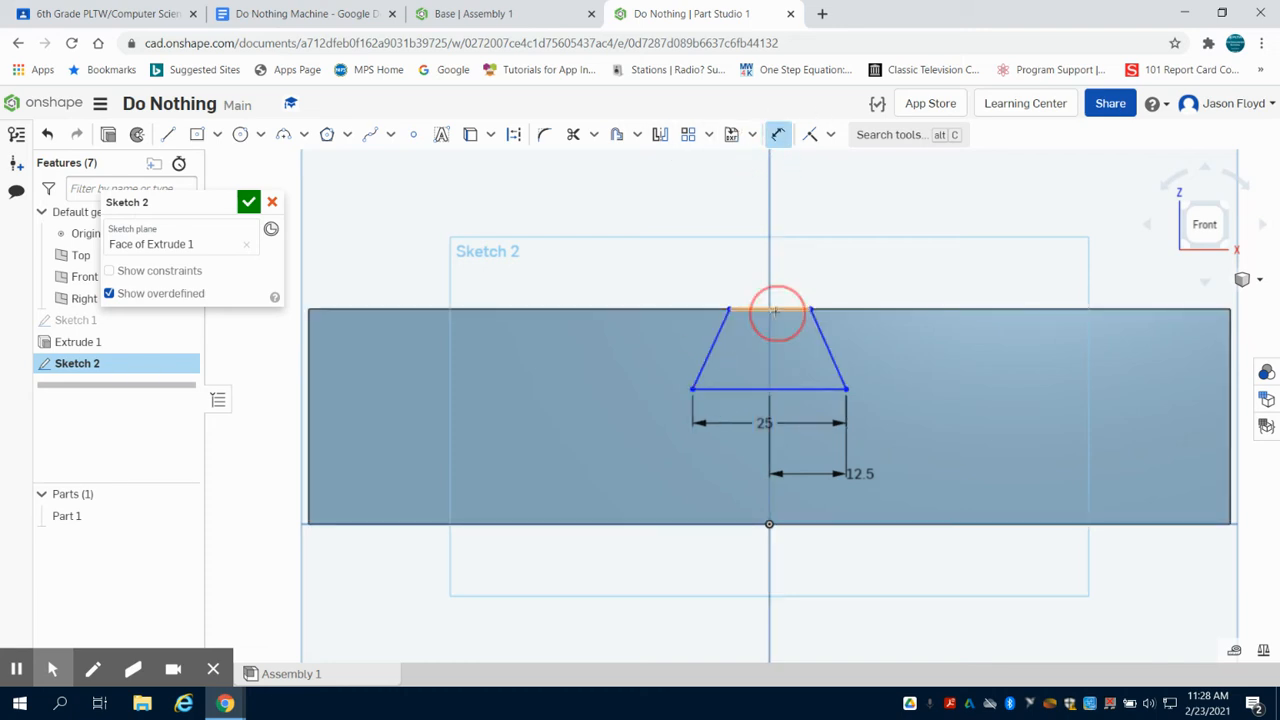
{"action": "left_click", "coordinate": [745, 388]}
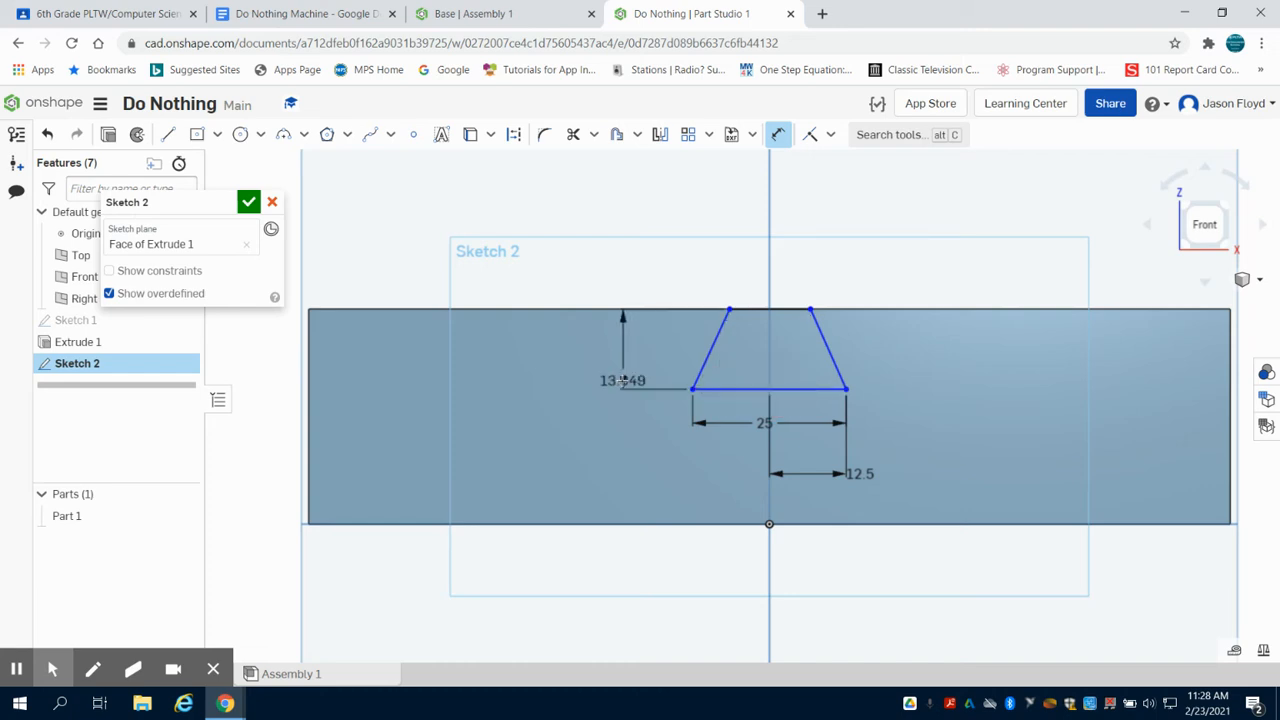
{"action": "left_click", "coordinate": [623, 380]}
{"action": "type", "text": "17"}
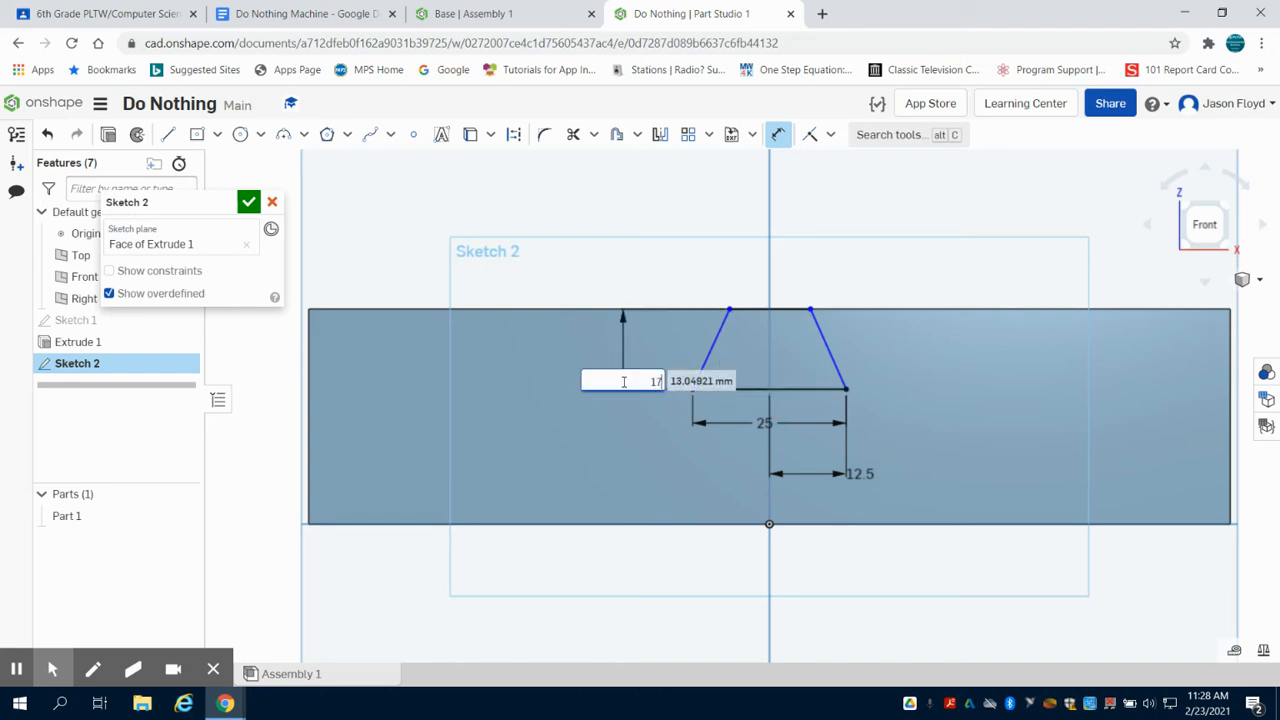
{"action": "type", "text": ".5"}
{"action": "key", "text": "Return"}
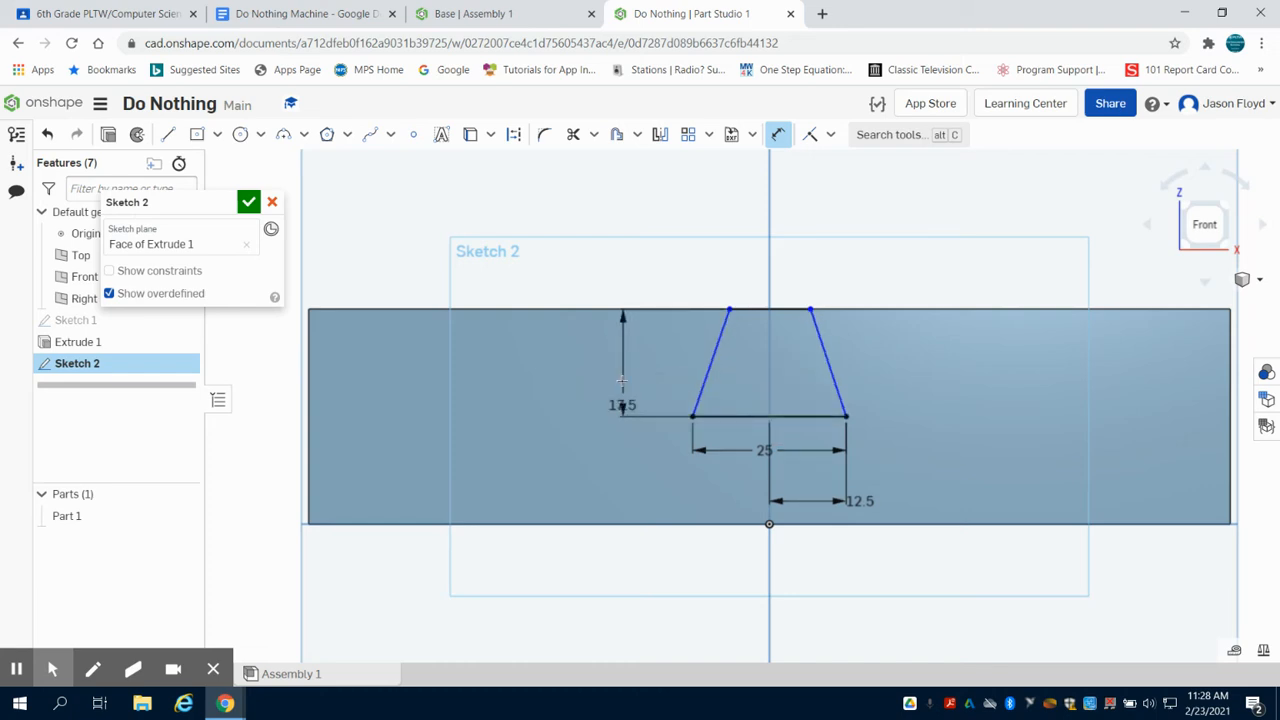
Try a 76° angle dimension on the outer side between the trapezoid's left side and bottom line, and undo it.
{"action": "left_click", "coordinate": [716, 348]}
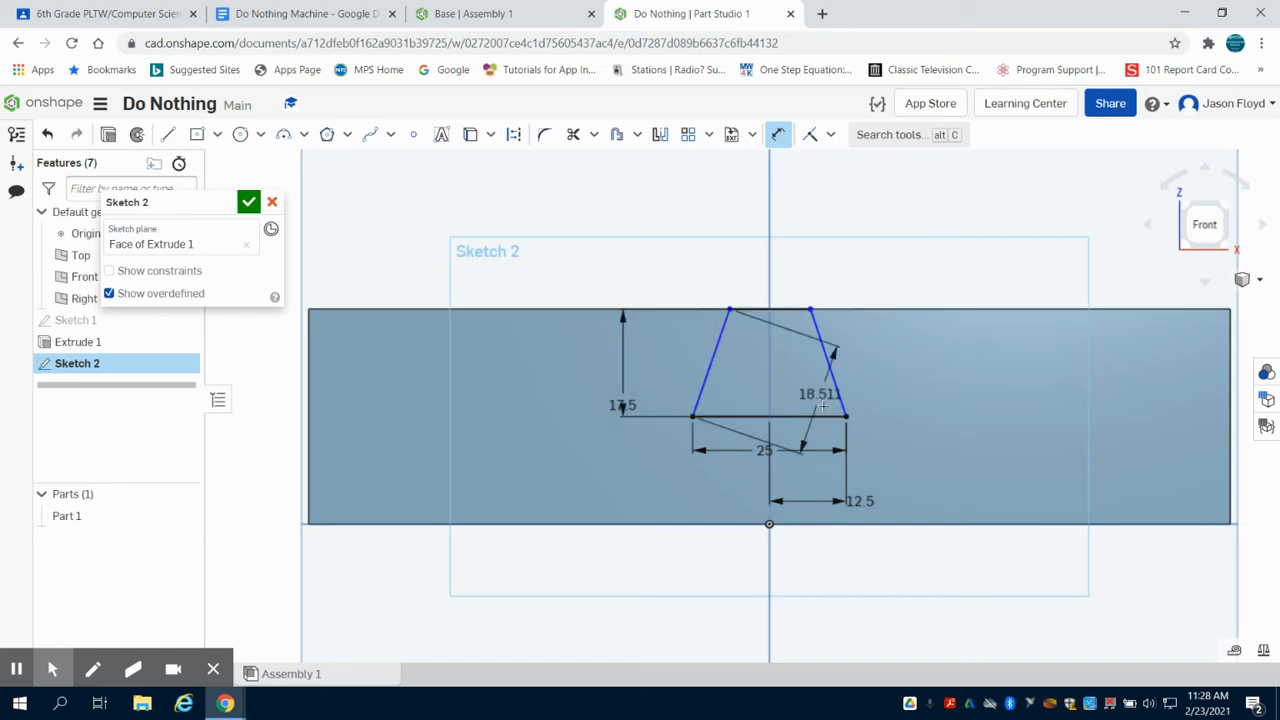
{"action": "left_click", "coordinate": [828, 416]}
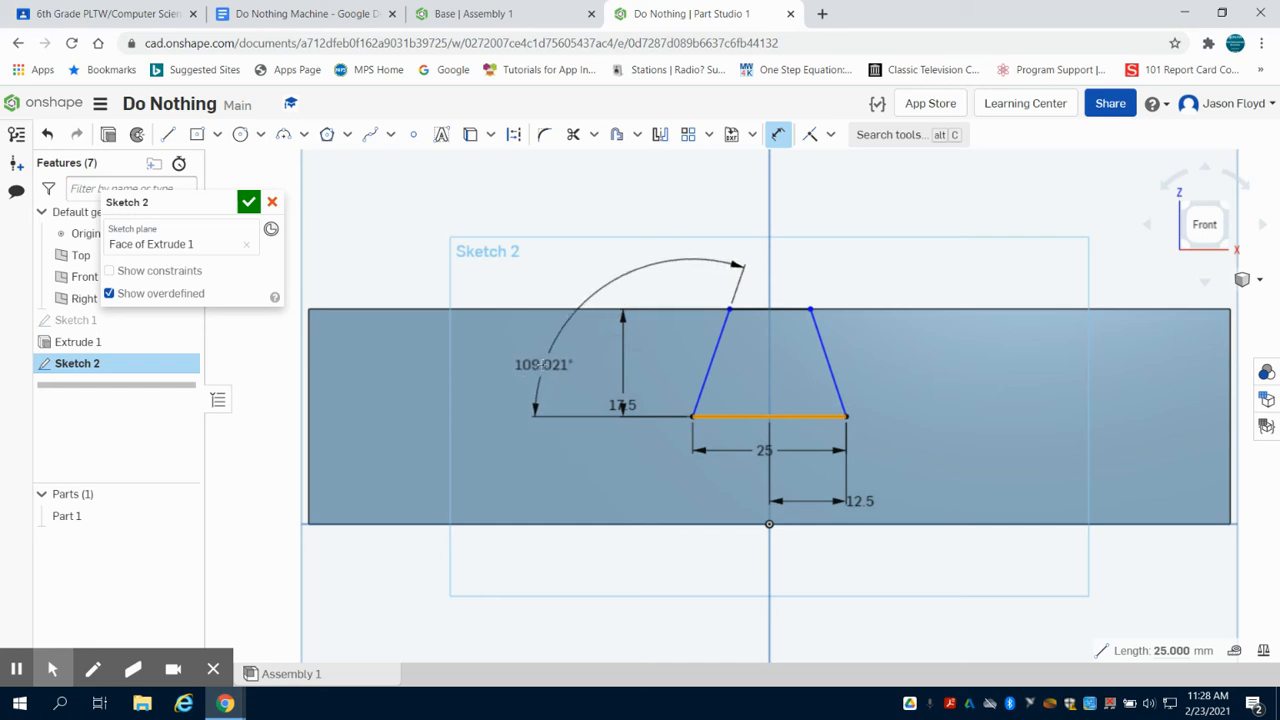
{"action": "left_click", "coordinate": [540, 365]}
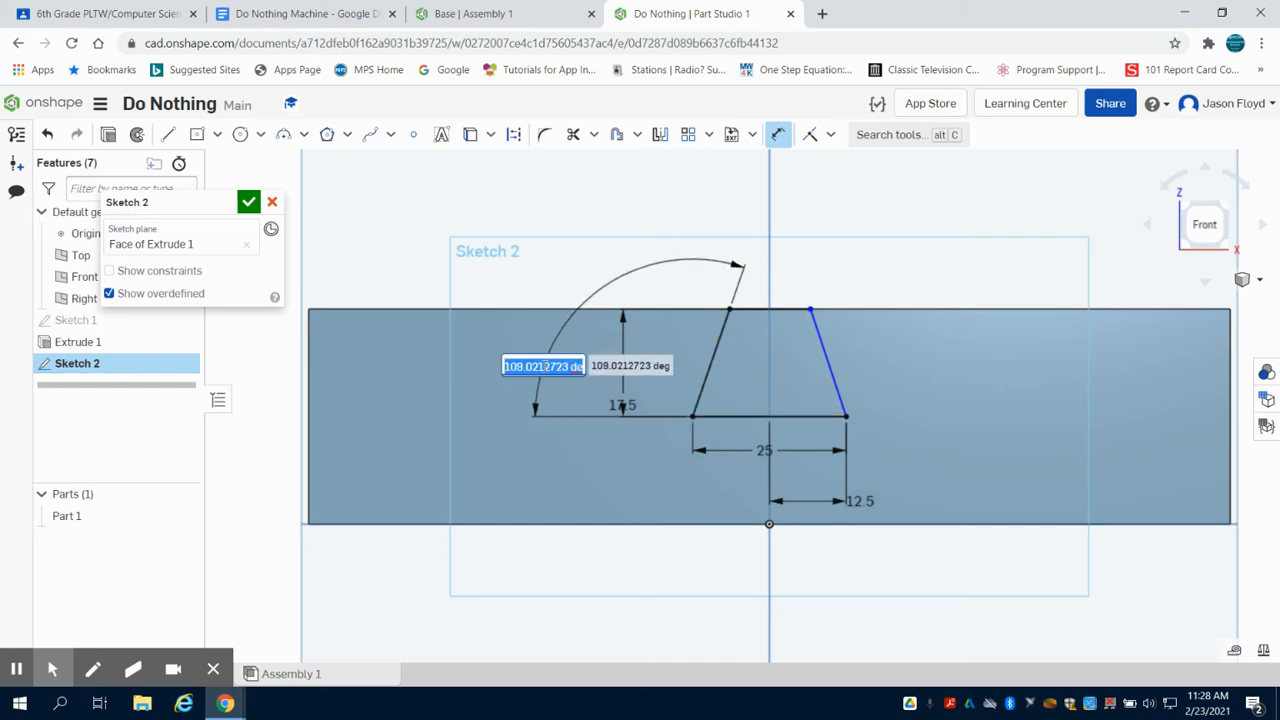
{"action": "type", "text": "76"}
{"action": "key", "text": "Return"}
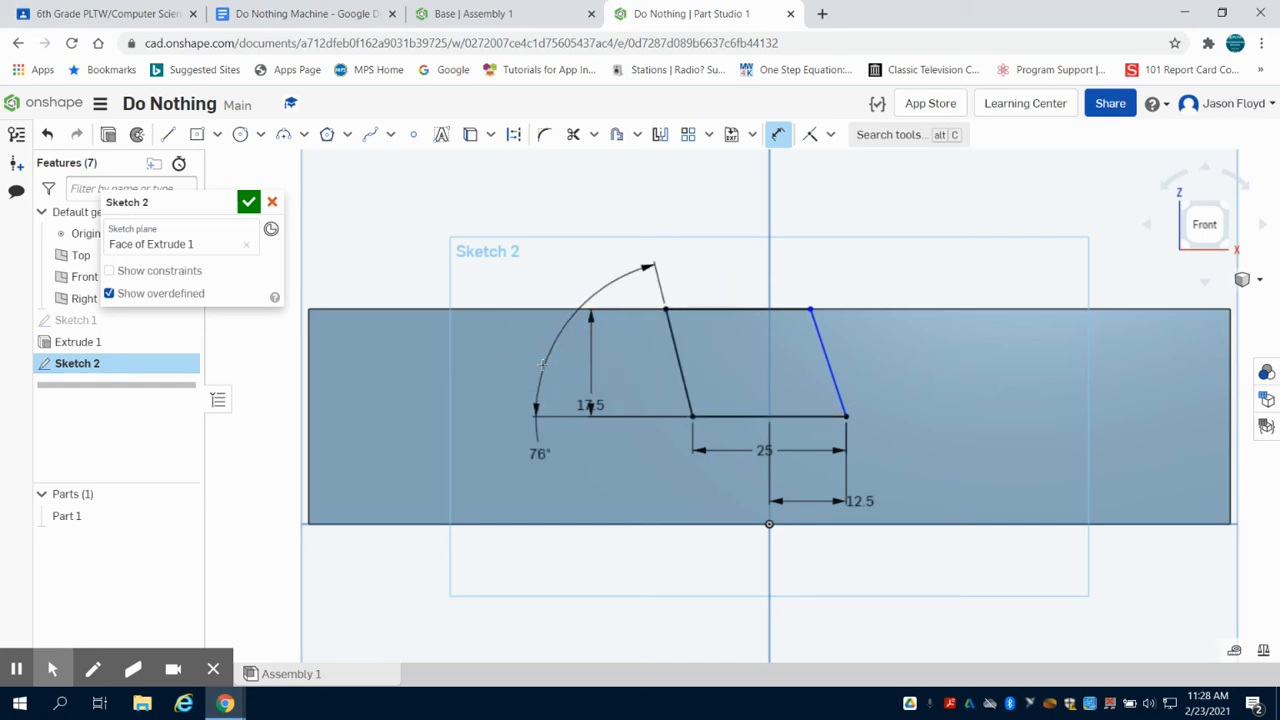
{"action": "key", "text": "Escape"}
{"action": "key", "text": "ctrl+z"}
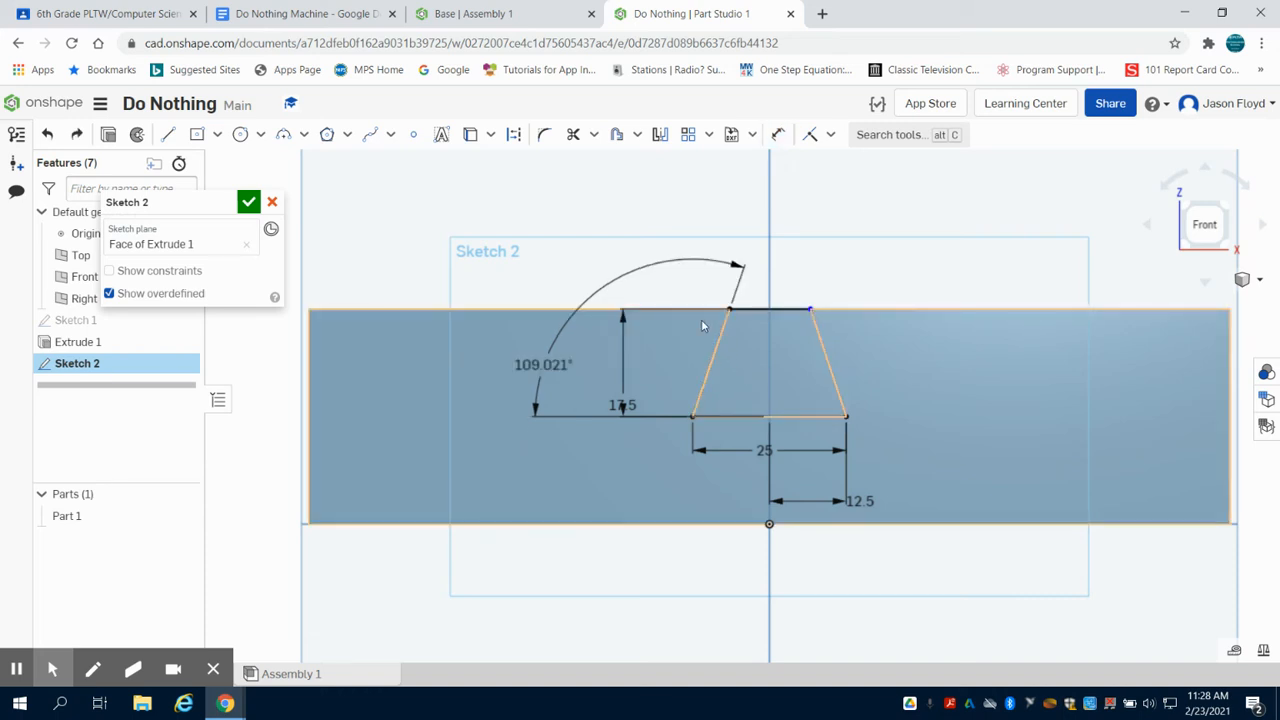
{"action": "key", "text": "ctrl+z"}
Dimension the inner angle between the trapezoid's left side and bottom line at 76°.
{"action": "left_click", "coordinate": [779, 134]}
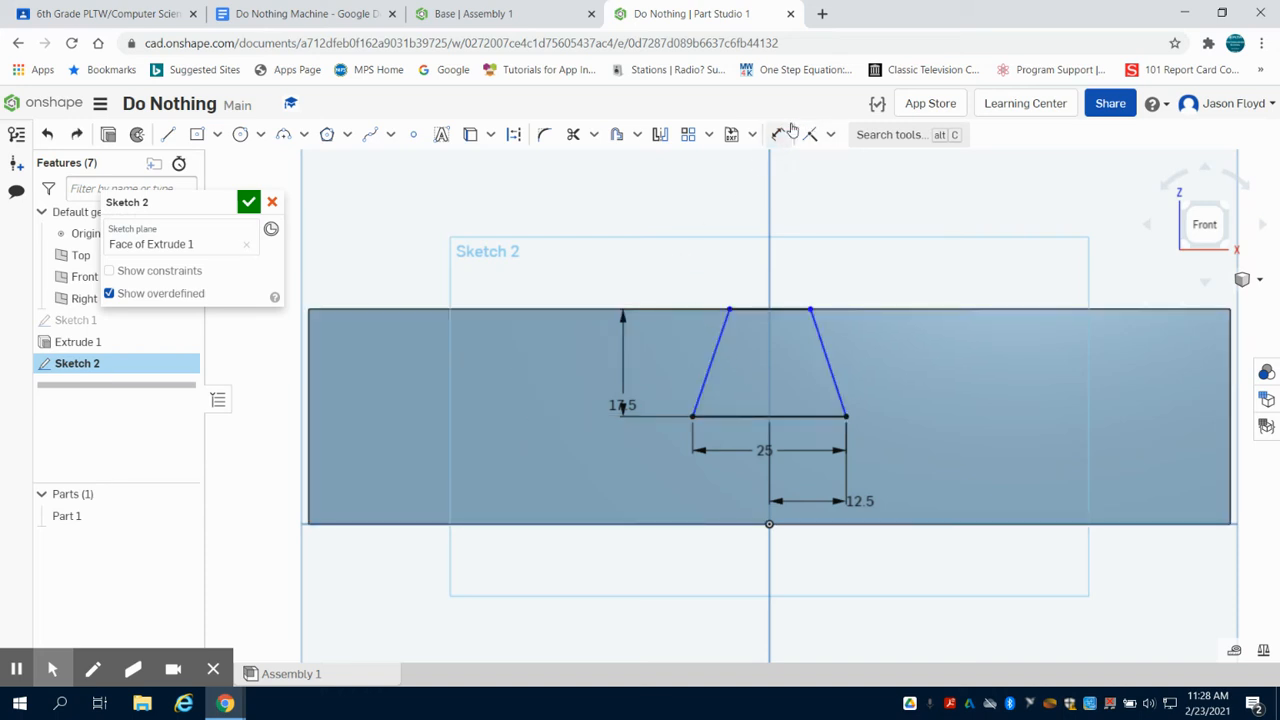
{"action": "left_click", "coordinate": [714, 338]}
{"action": "left_click", "coordinate": [822, 345]}
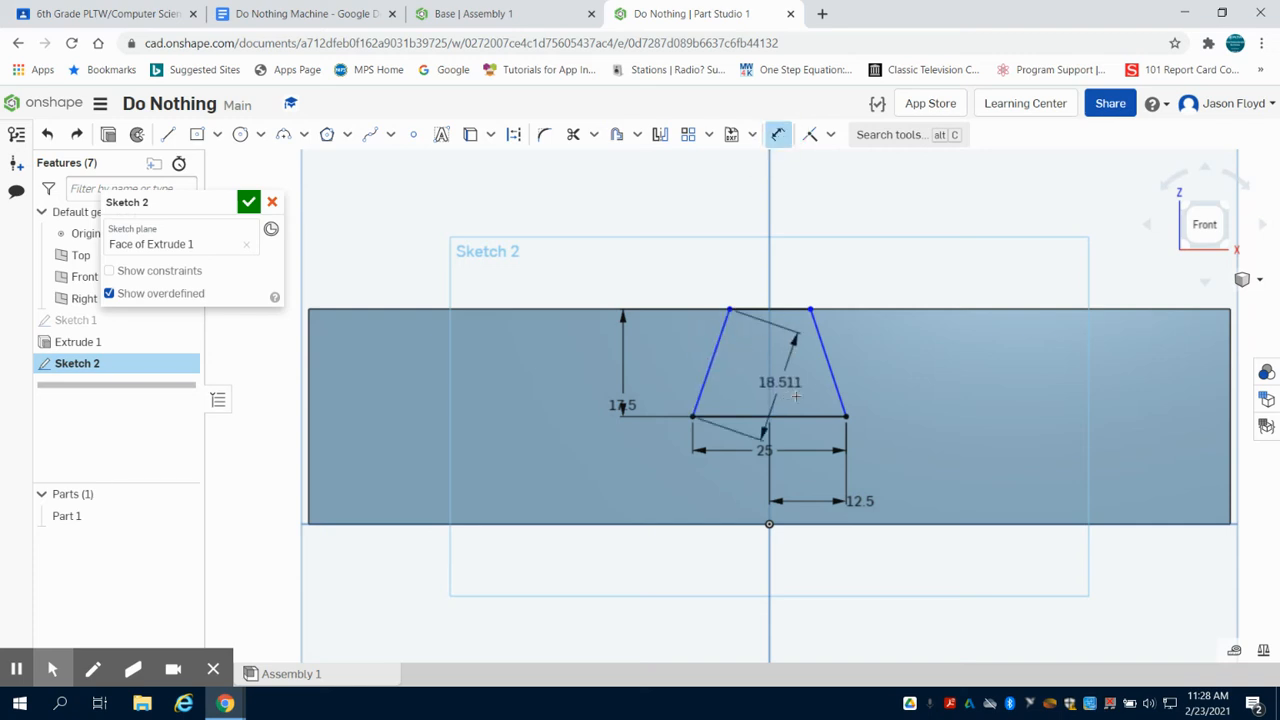
{"action": "left_click", "coordinate": [826, 414]}
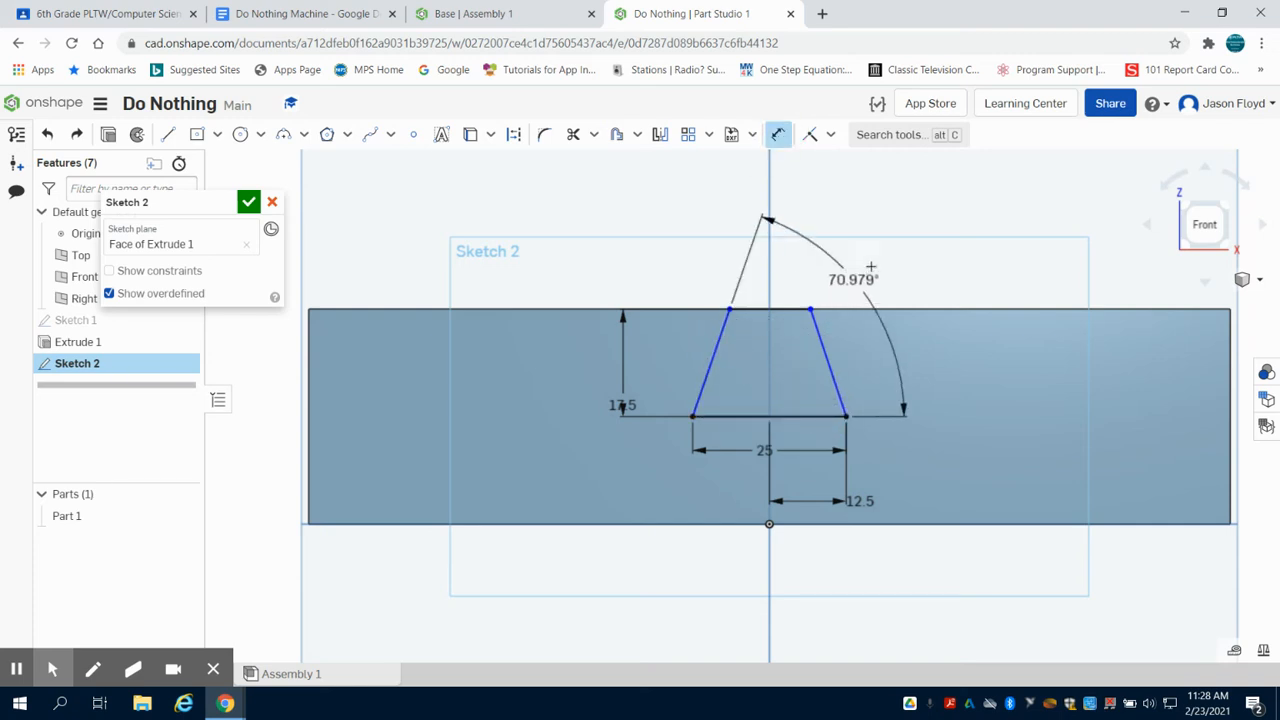
{"action": "left_click", "coordinate": [876, 258]}
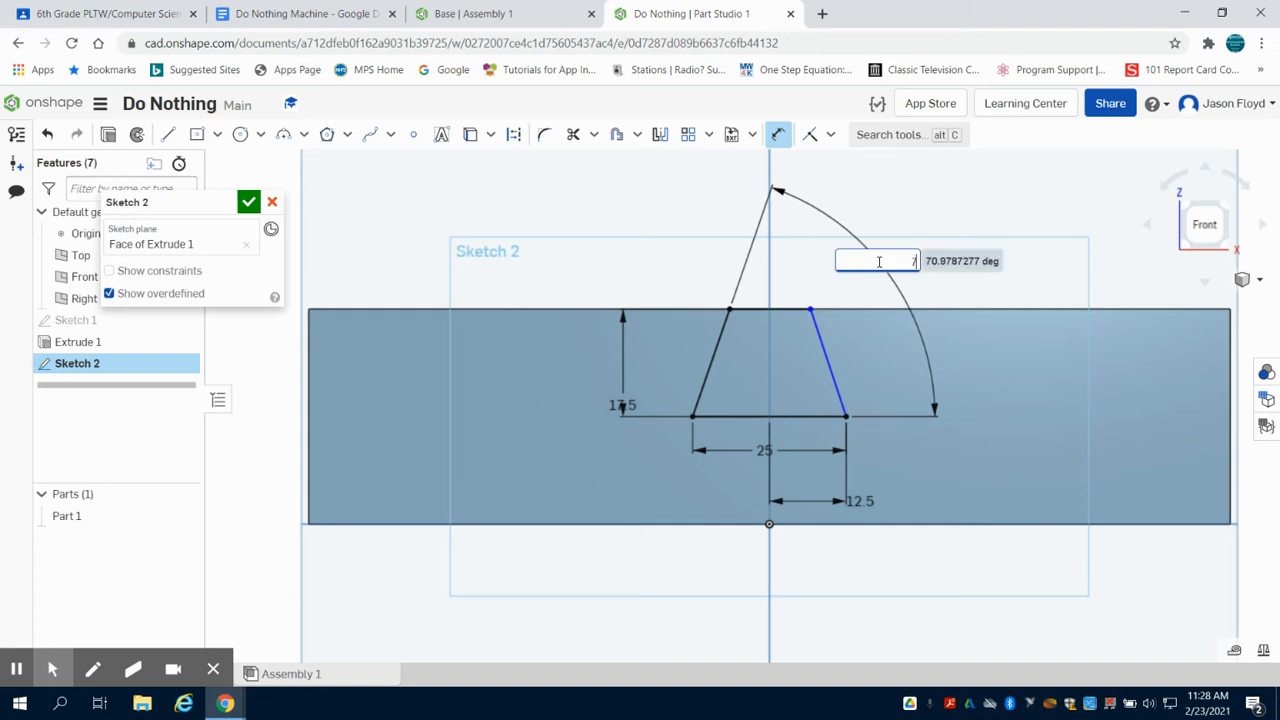
{"action": "key", "text": "Return"}
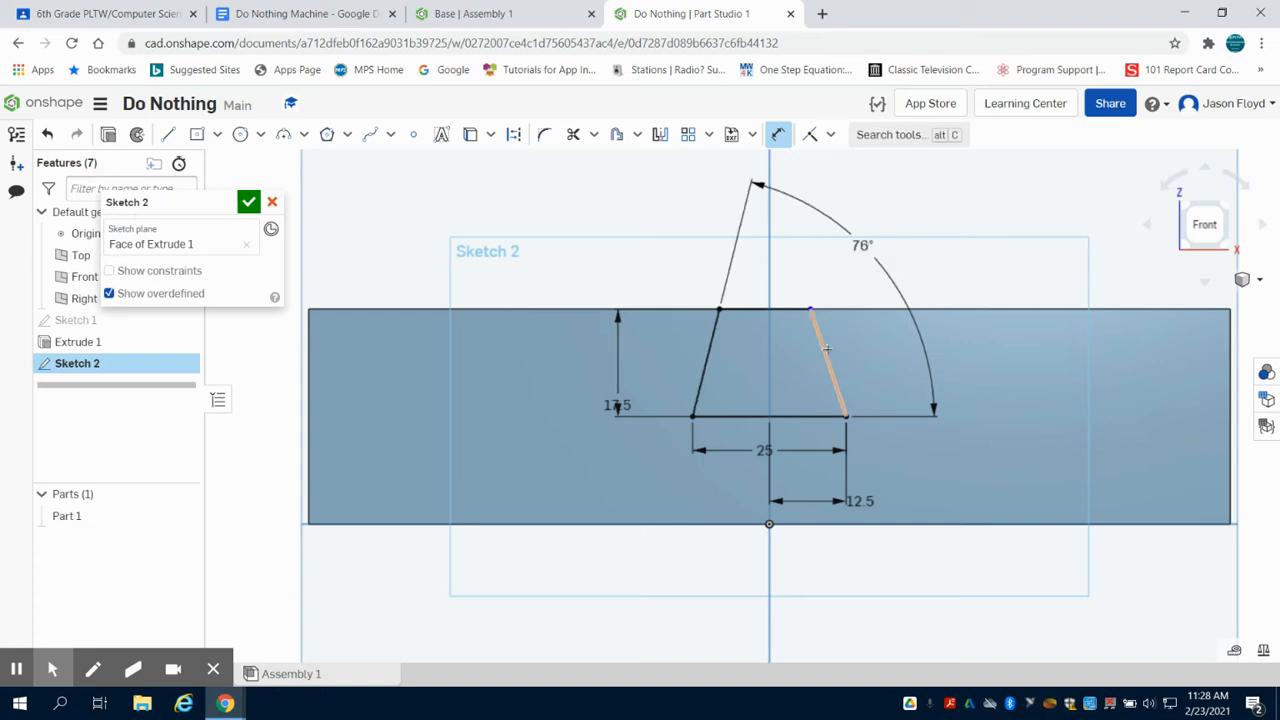
Dimension the inner angle between the trapezoid's right side and bottom line at 76°.
{"action": "left_click", "coordinate": [826, 348]}
{"action": "left_click", "coordinate": [698, 392]}
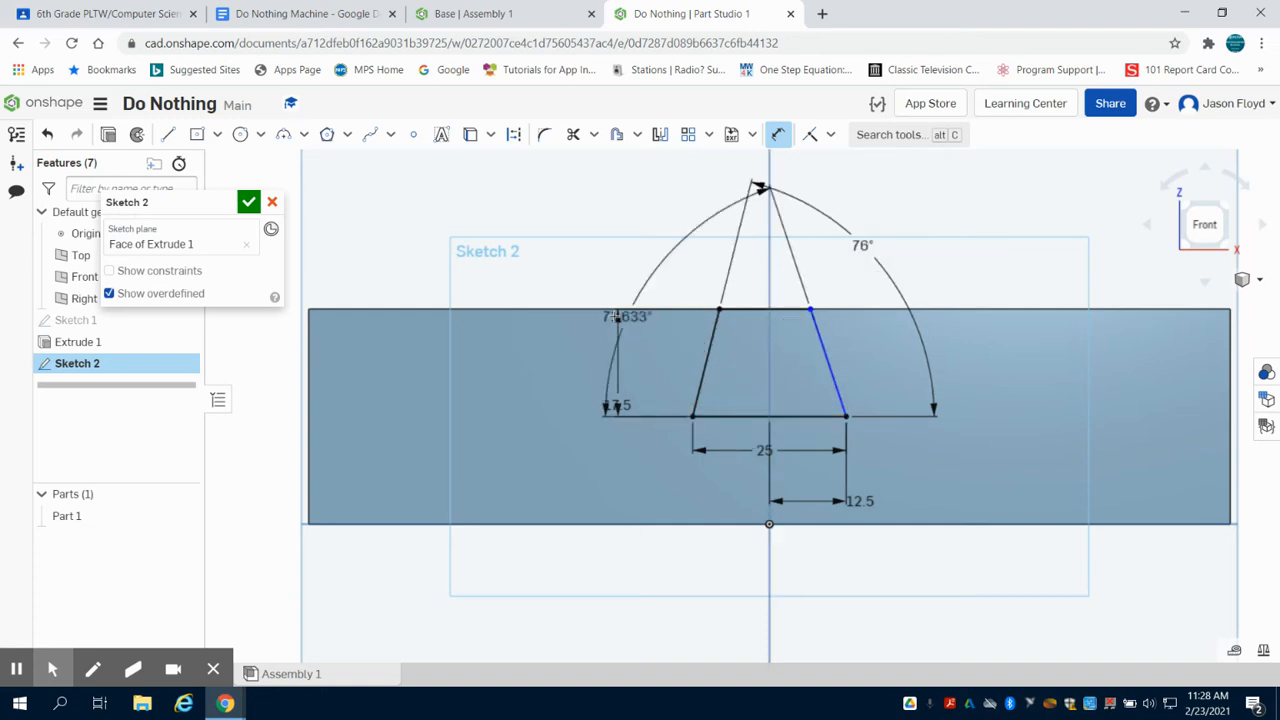
{"action": "left_click", "coordinate": [585, 315]}
{"action": "type", "text": "7"}
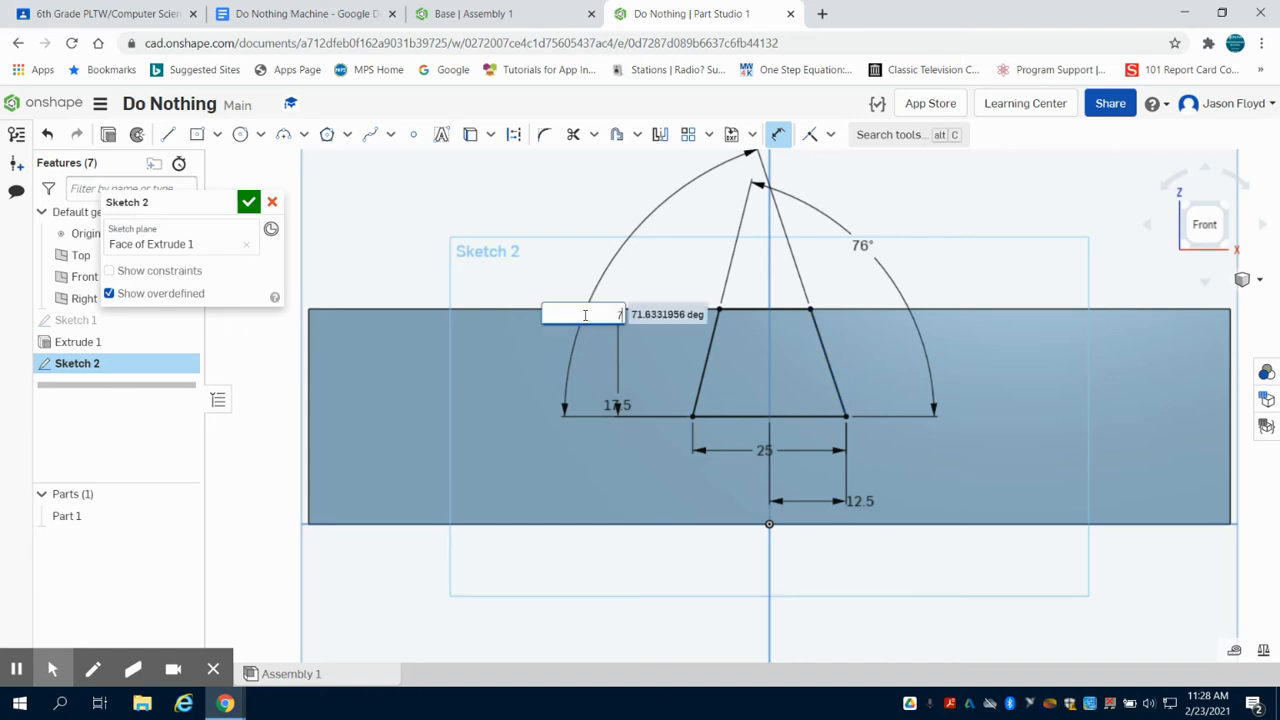
{"action": "type", "text": "6"}
{"action": "key", "text": "Return"}
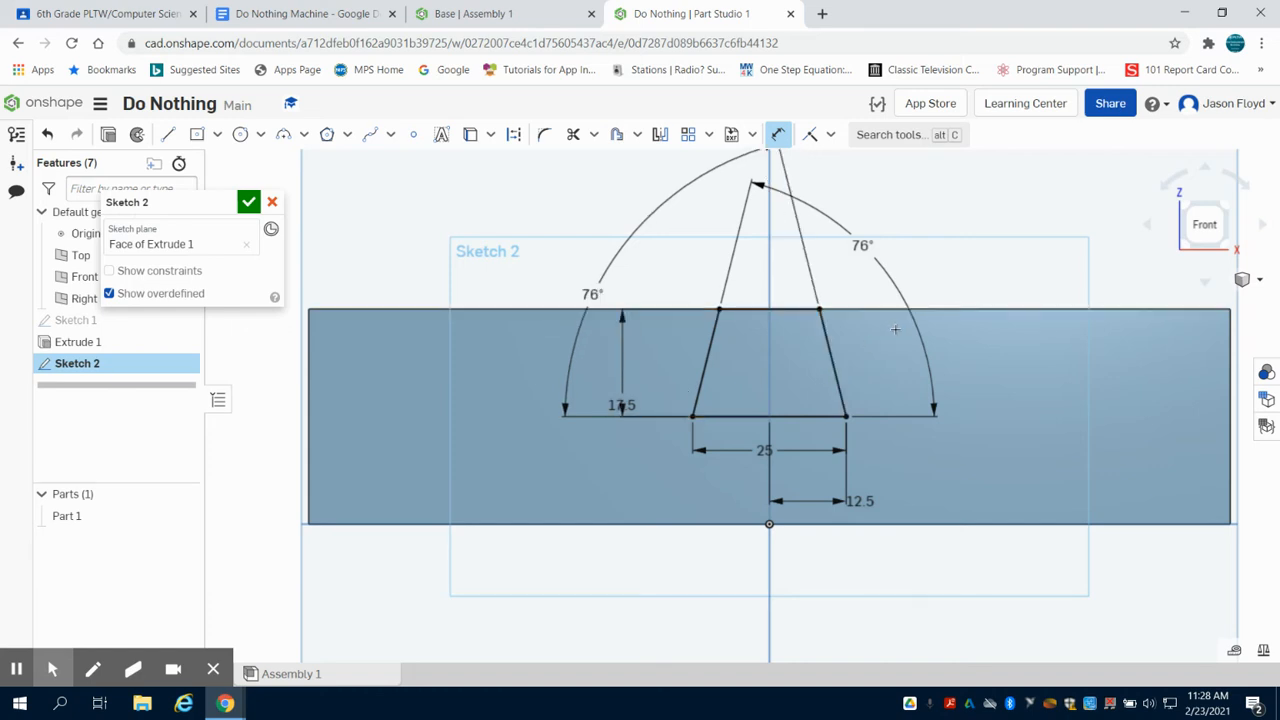
Extrude the trapezoid sketch as a through-all removal to cut a slot across the block.
{"action": "left_click", "coordinate": [1226, 206]}
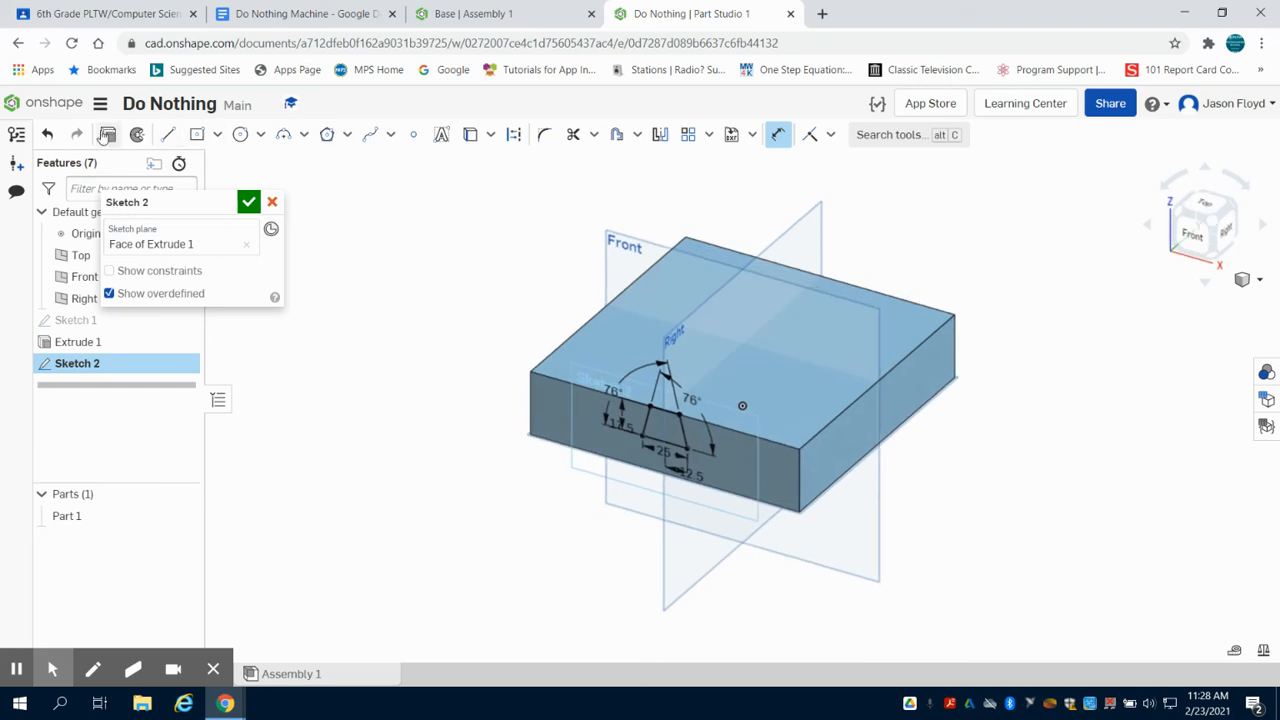
{"action": "left_click", "coordinate": [105, 136]}
{"action": "left_click", "coordinate": [156, 248]}
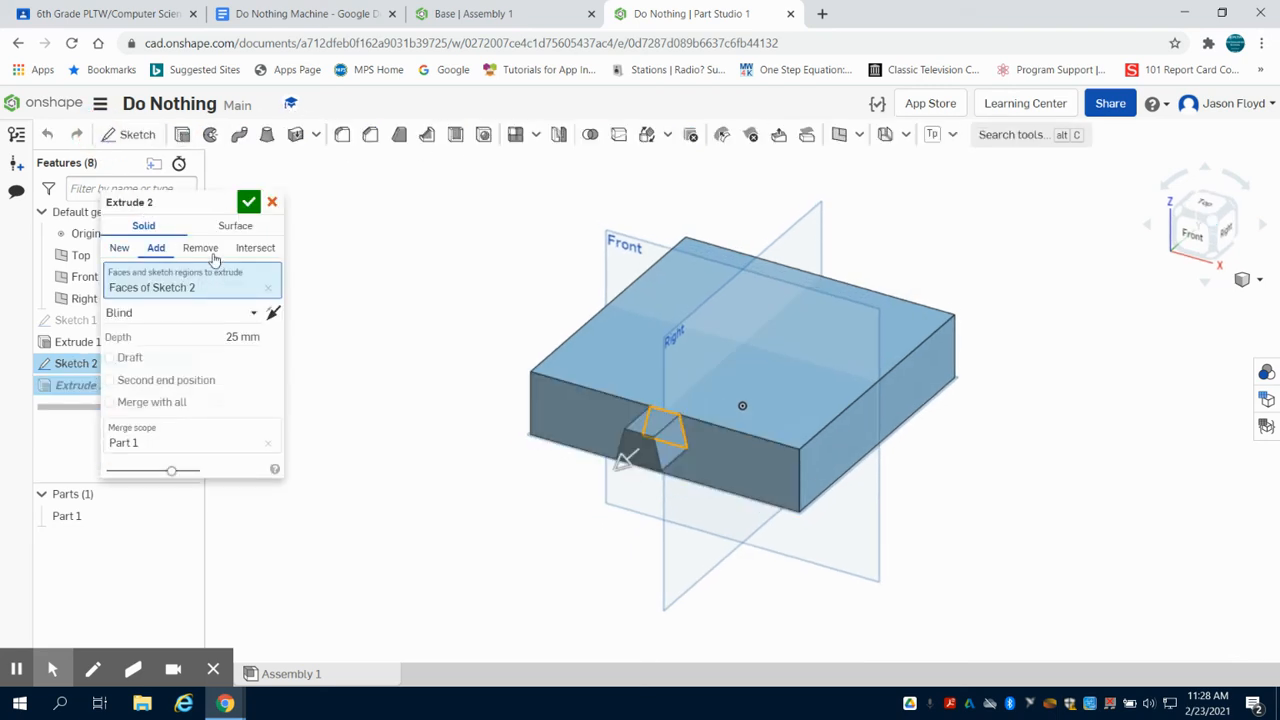
{"action": "left_click", "coordinate": [203, 251]}
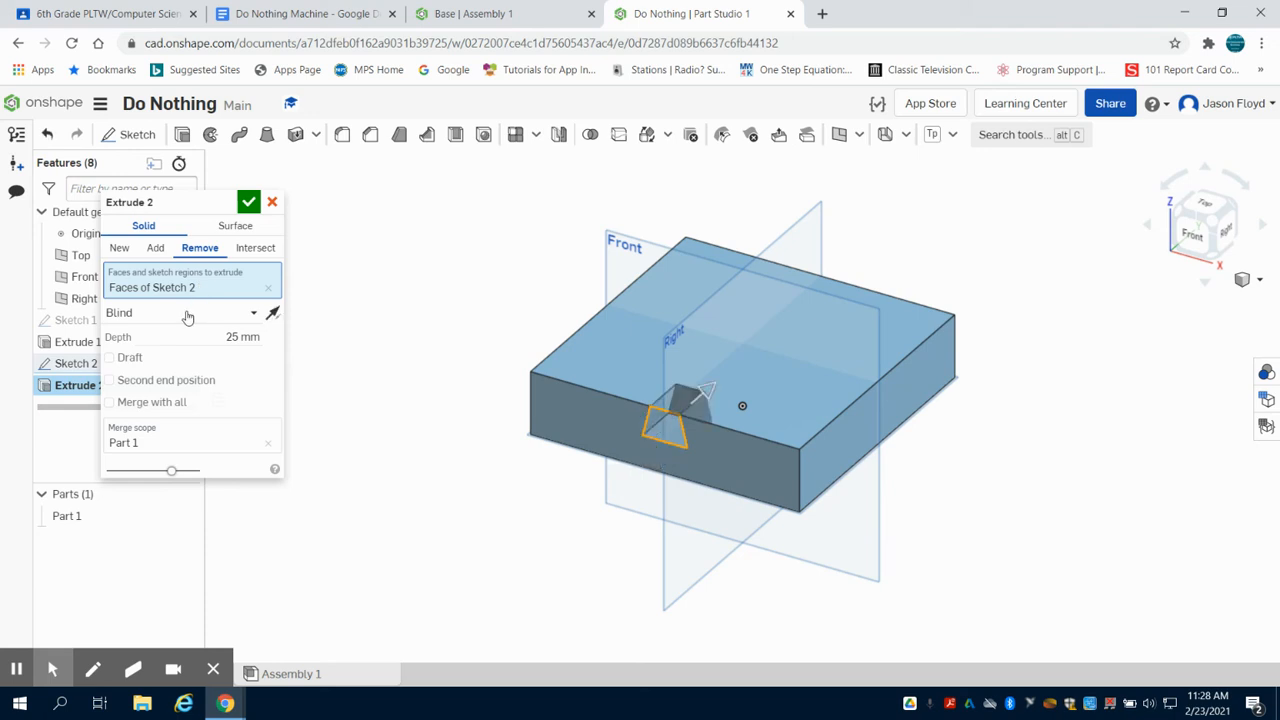
{"action": "left_click", "coordinate": [190, 312]}
{"action": "left_click", "coordinate": [168, 470]}
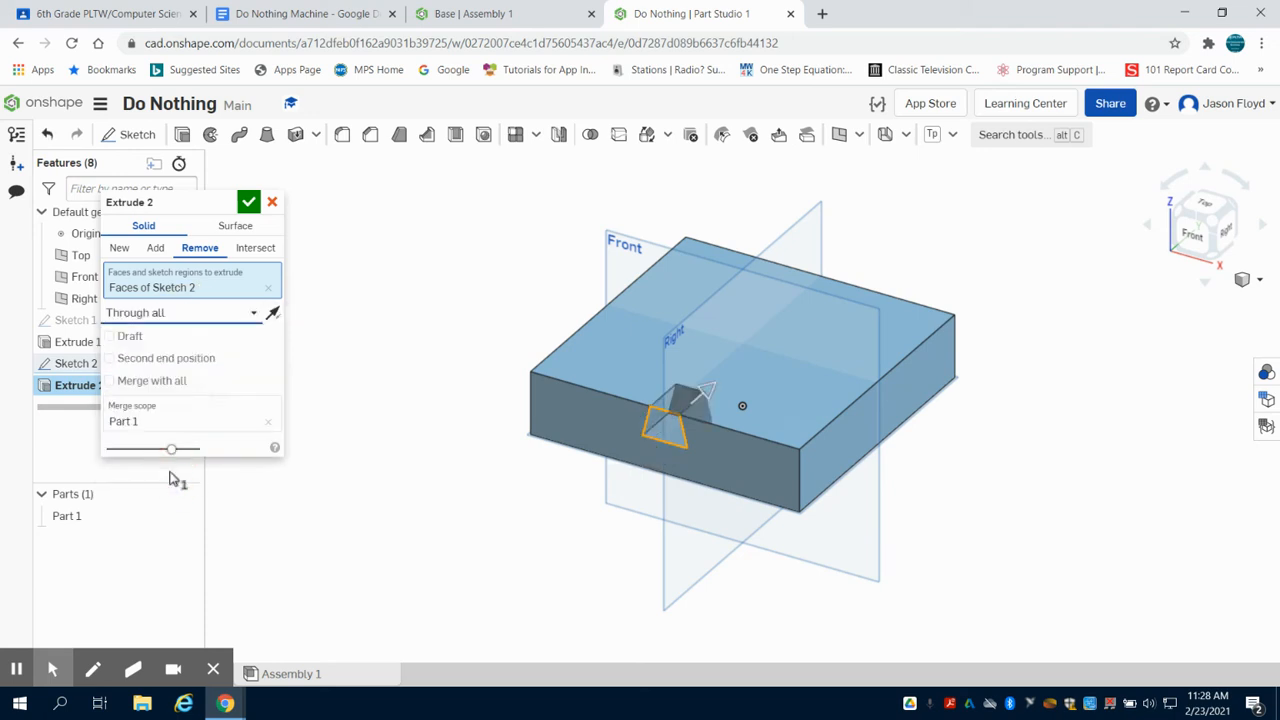
{"action": "left_click", "coordinate": [248, 202]}
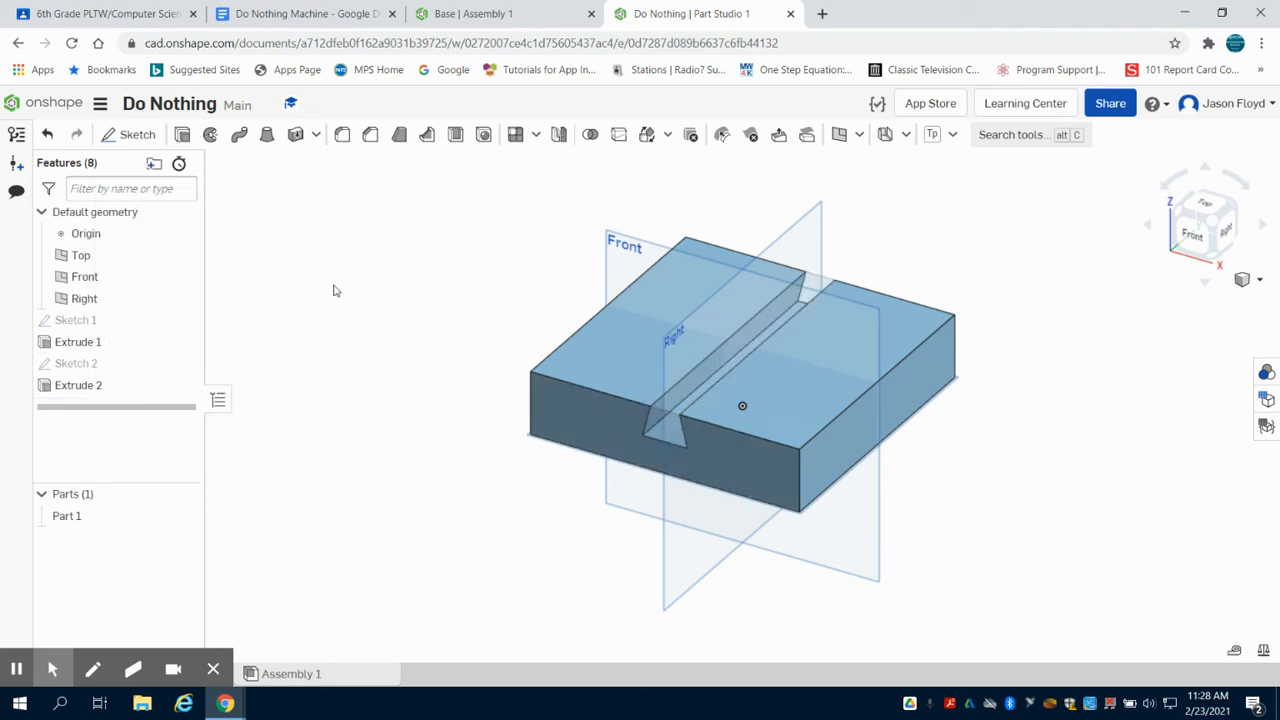
Start a sketch on the block's right face and draw a 25 mm horizontal line crossing the vertical center plane.
{"action": "left_click", "coordinate": [136, 134]}
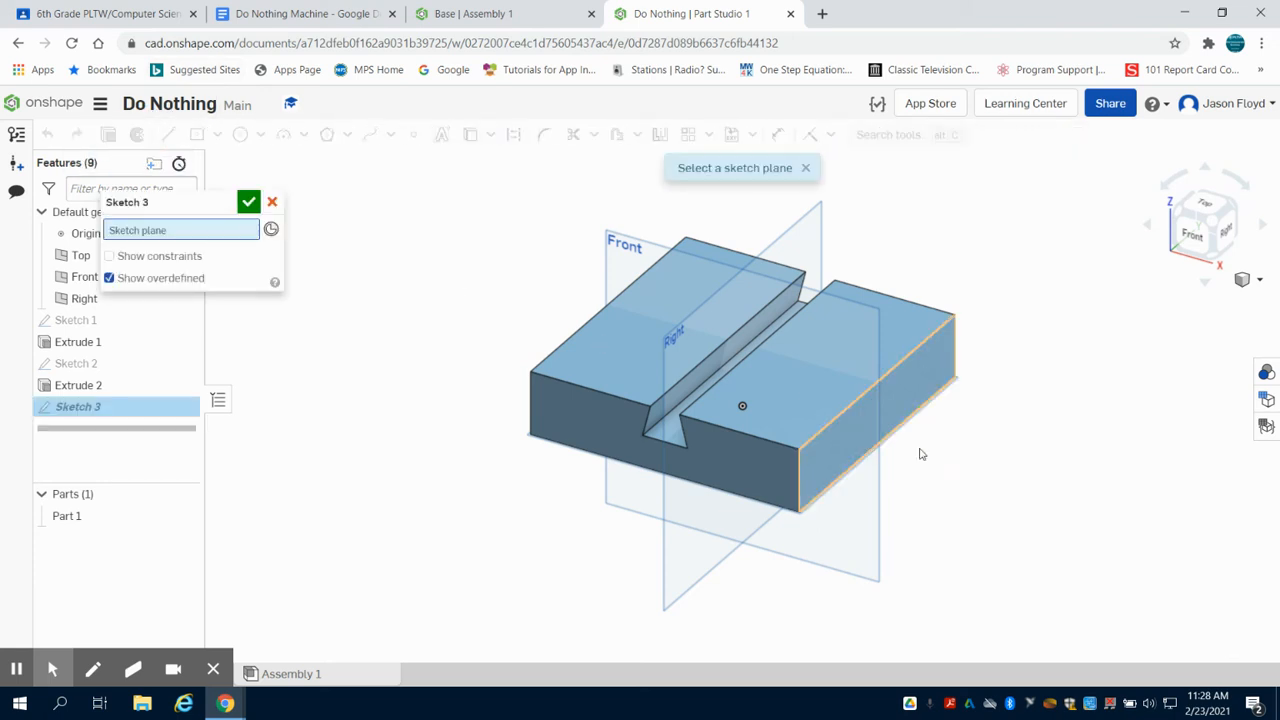
{"action": "left_click", "coordinate": [867, 430]}
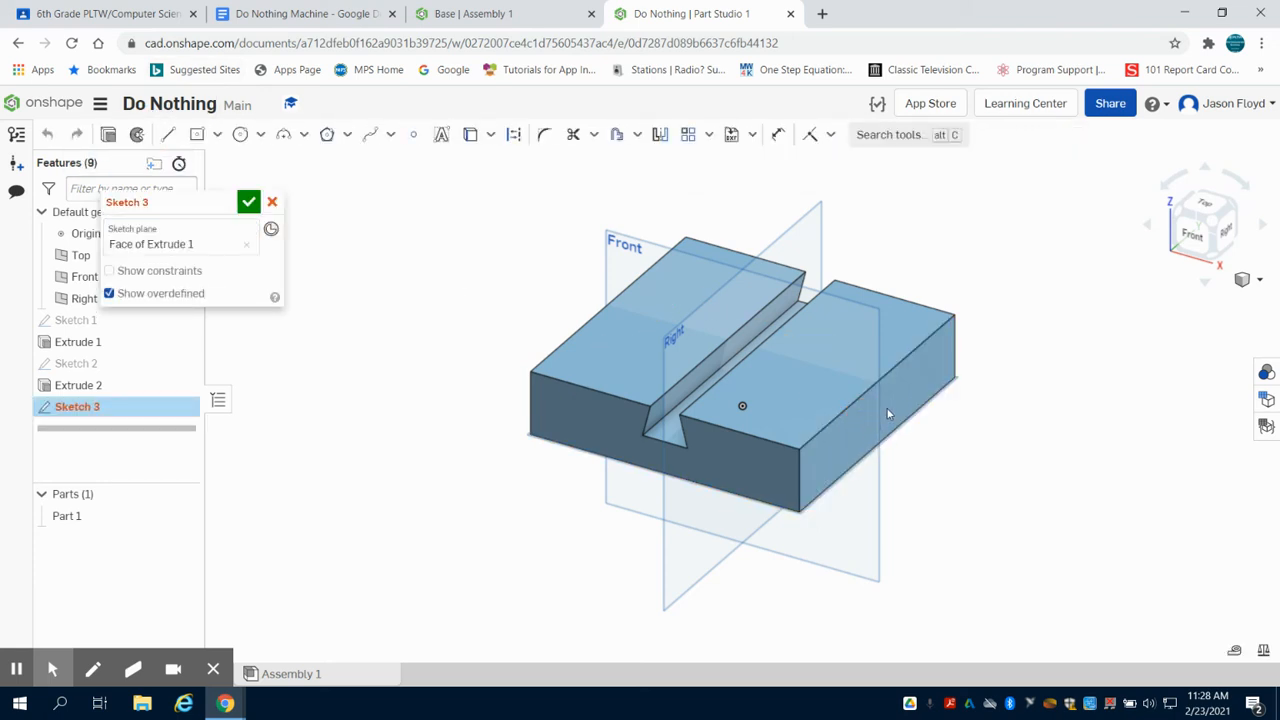
{"action": "left_click", "coordinate": [1218, 238]}
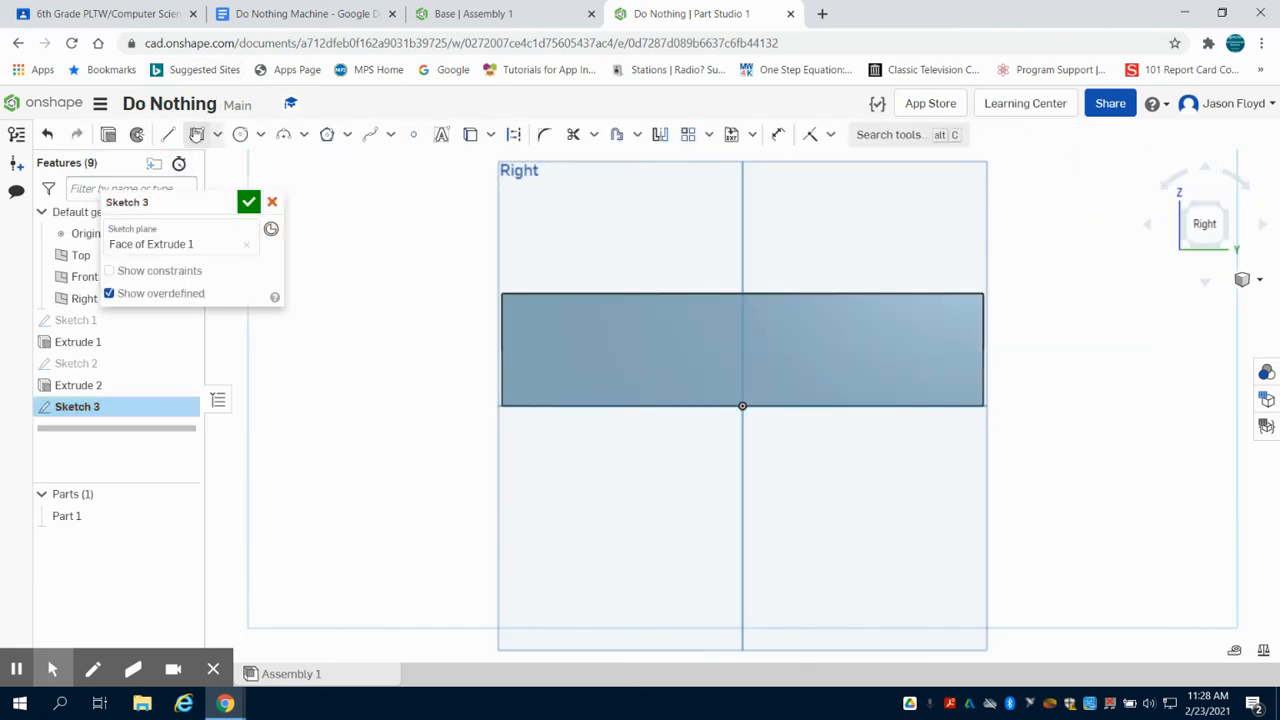
{"action": "left_click", "coordinate": [168, 134]}
{"action": "left_click", "coordinate": [699, 363]}
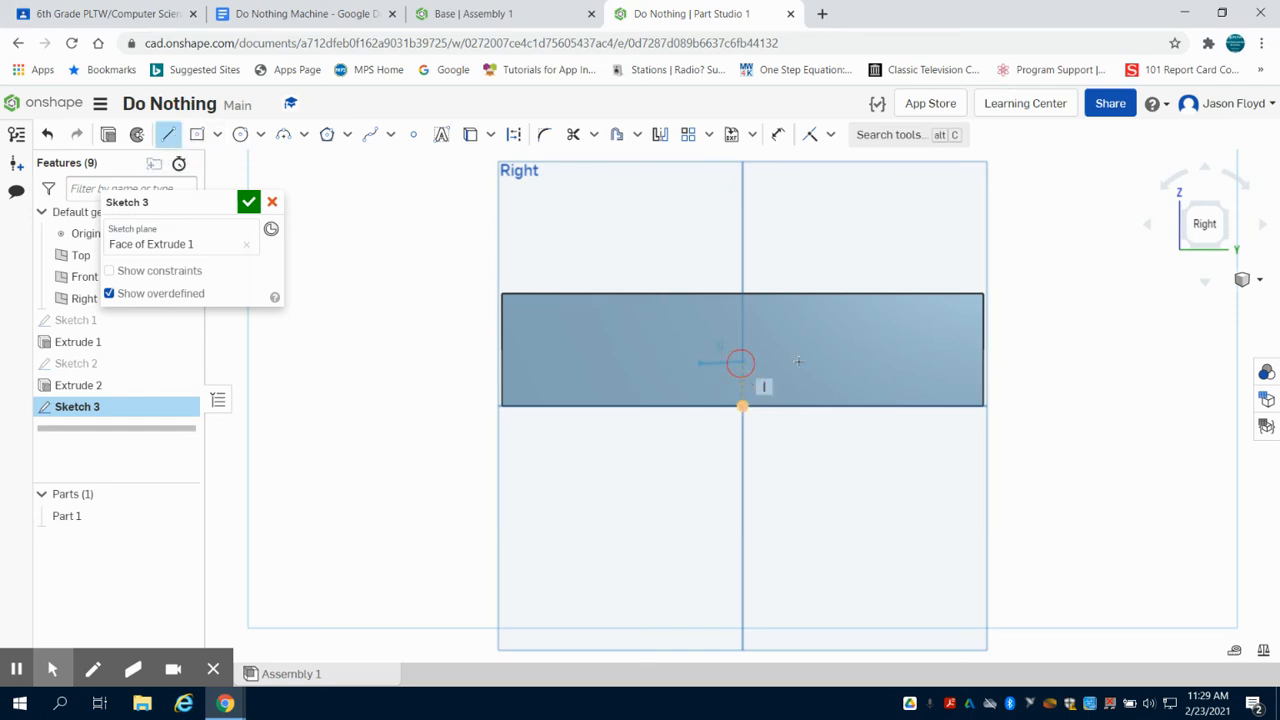
{"action": "left_click", "coordinate": [801, 363]}
{"action": "type", "text": "25"}
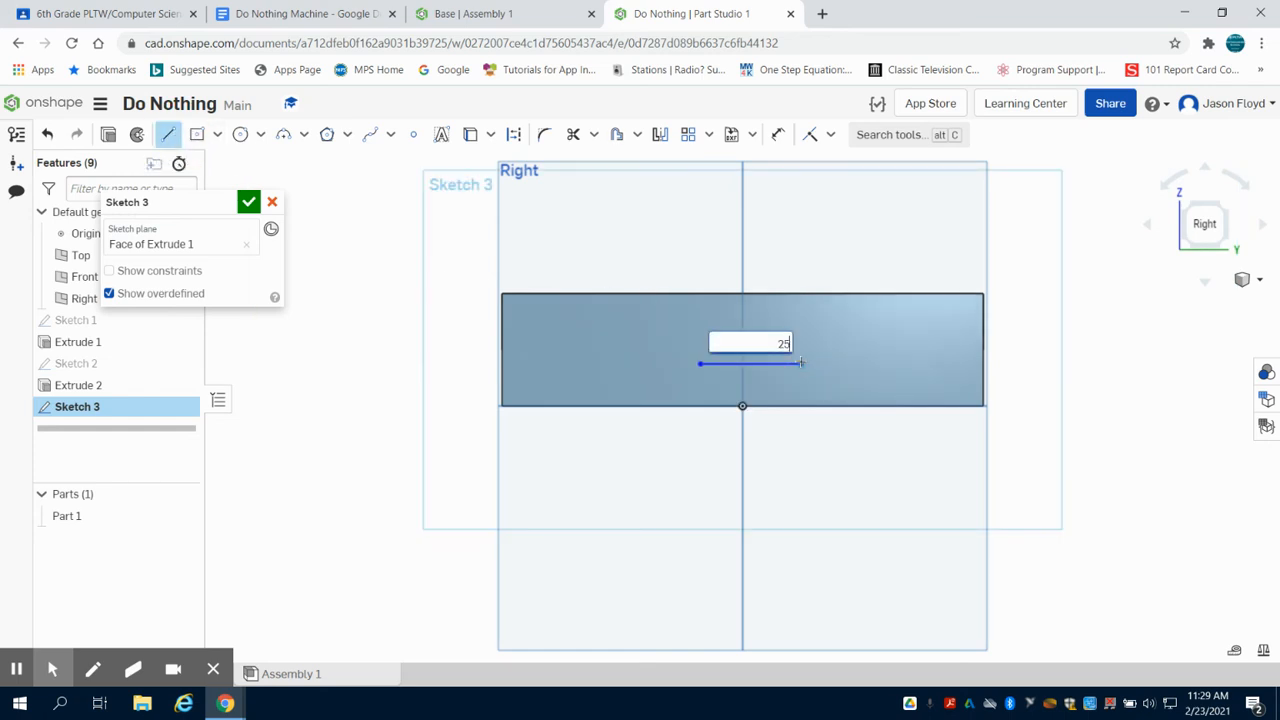
{"action": "key", "text": "Return"}
Center the line on the right face by dimensioning its right endpoint 12.5 mm from the vertical center plane.
{"action": "left_click", "coordinate": [778, 134]}
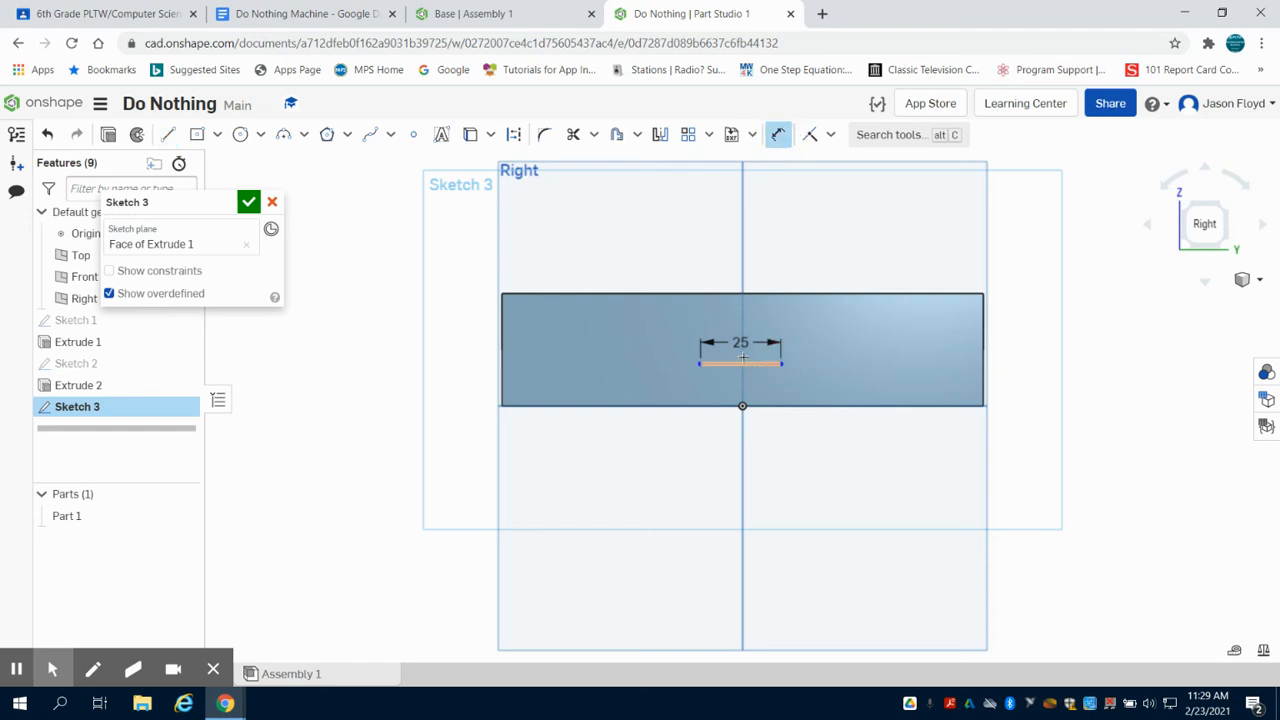
{"action": "left_click", "coordinate": [743, 366]}
{"action": "left_click", "coordinate": [743, 406]}
{"action": "left_click", "coordinate": [771, 452]}
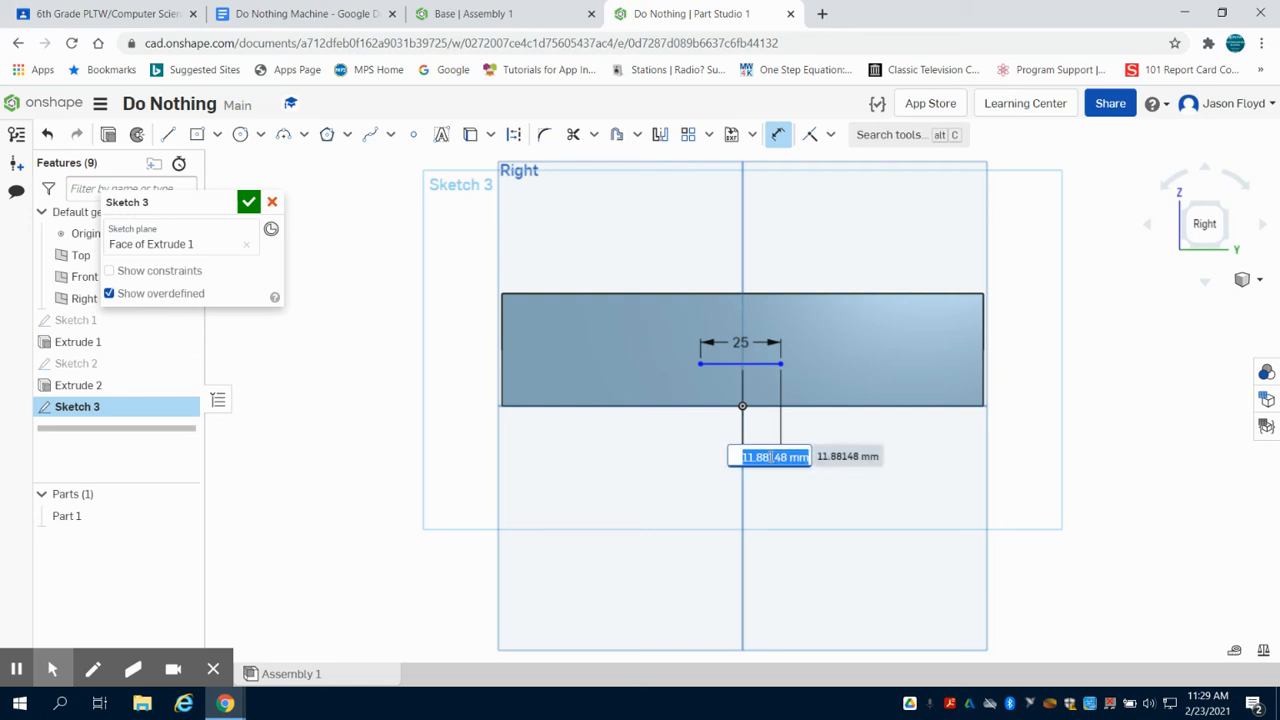
{"action": "type", "text": "12.5"}
{"action": "key", "text": "Return"}
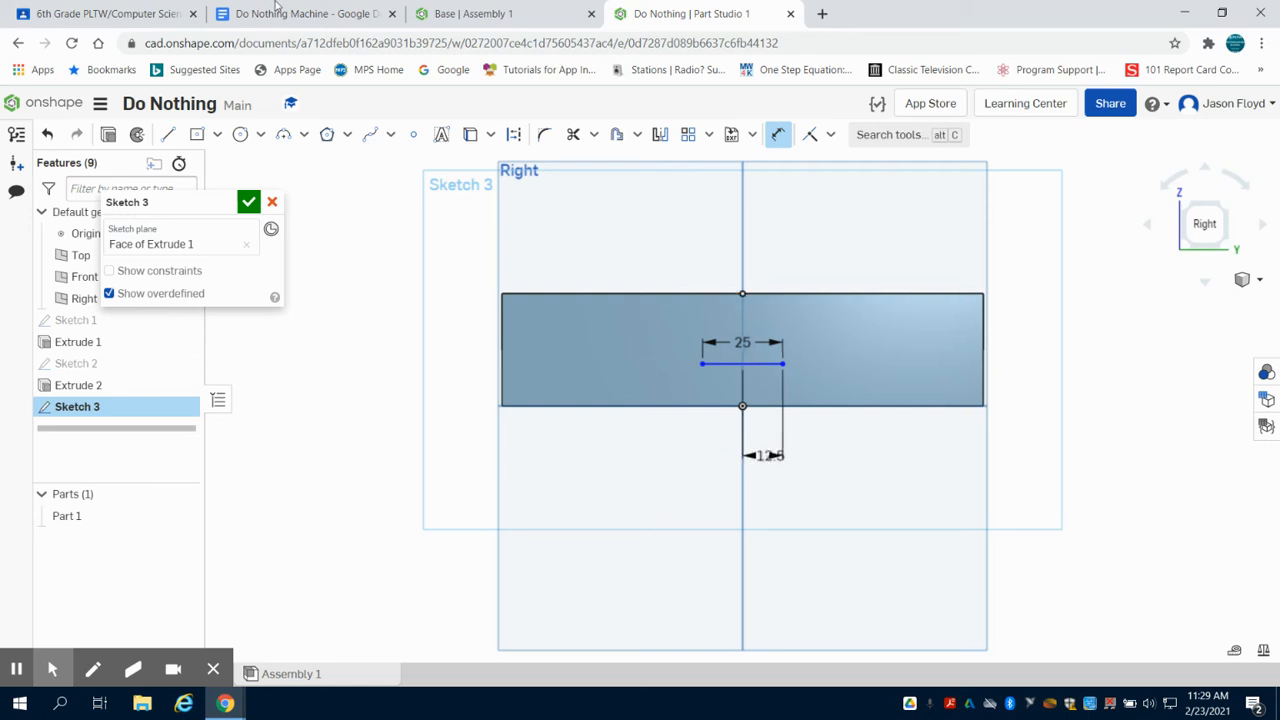
Draw a slanted left side, an about 11 mm top line on the block's upper edge and a right side, closing the second trapezoid.
{"action": "left_click", "coordinate": [168, 136]}
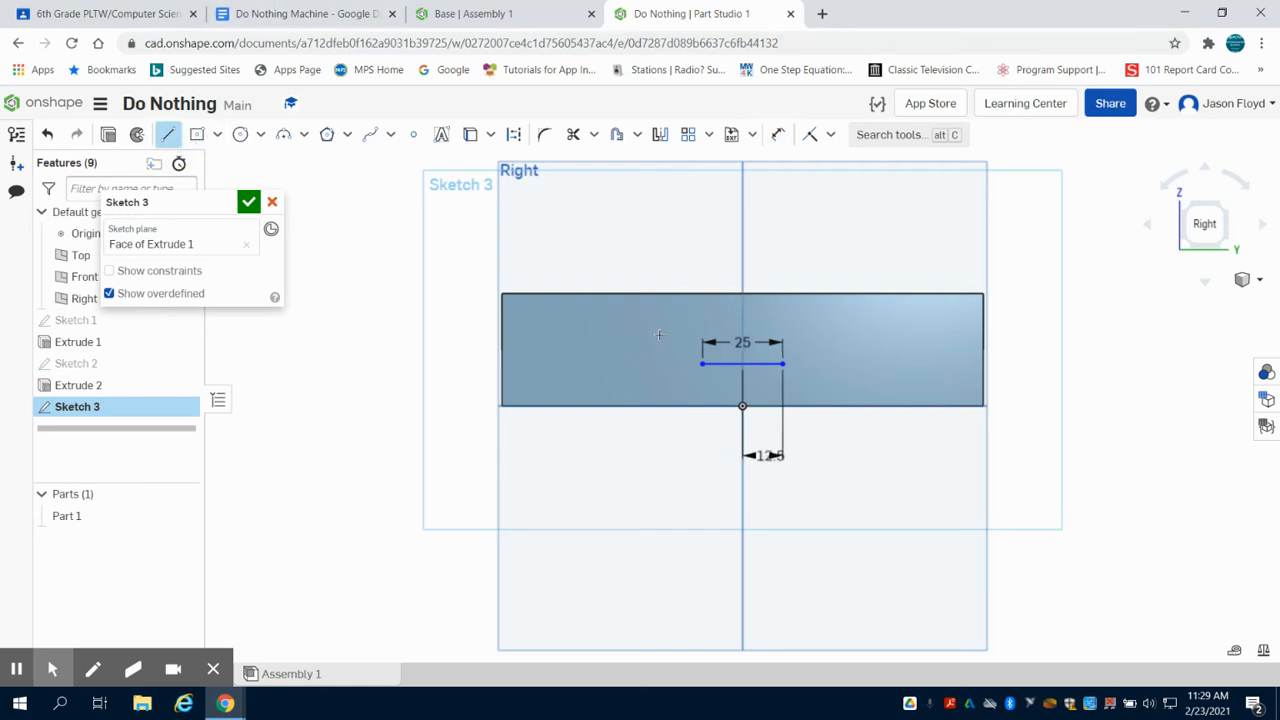
{"action": "left_click", "coordinate": [729, 294]}
{"action": "left_click", "coordinate": [766, 301]}
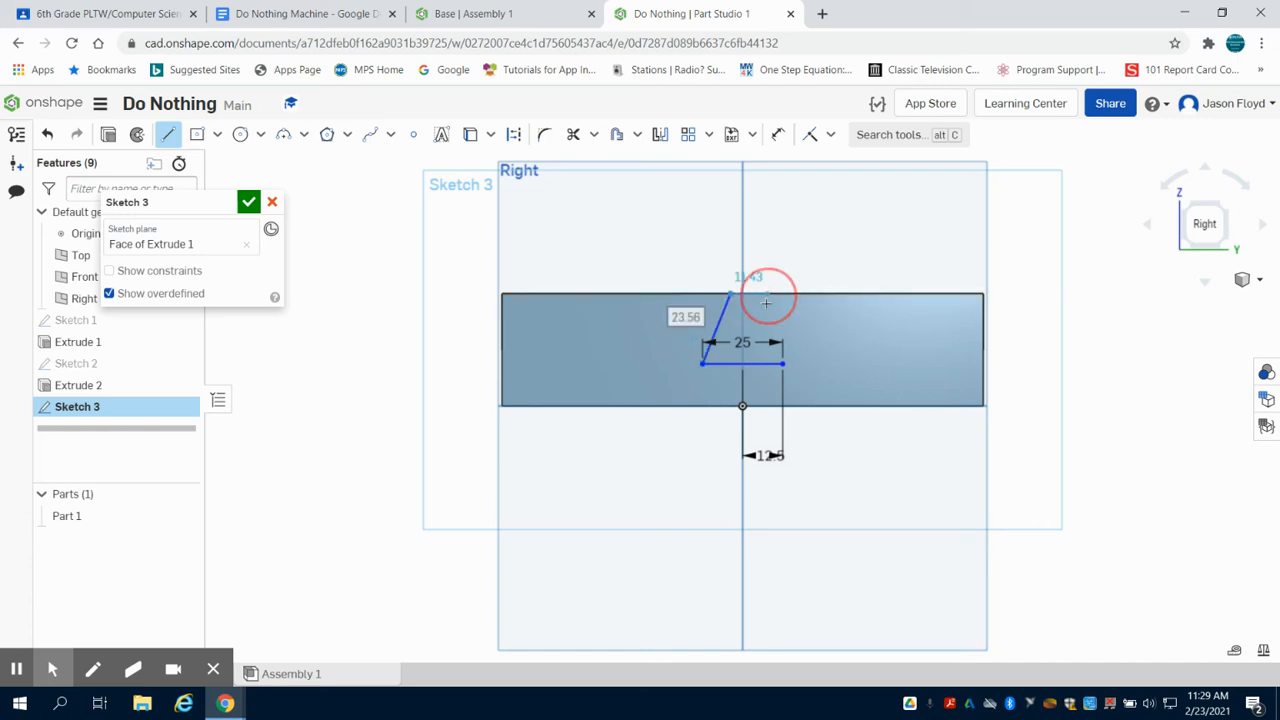
{"action": "left_click", "coordinate": [782, 362]}
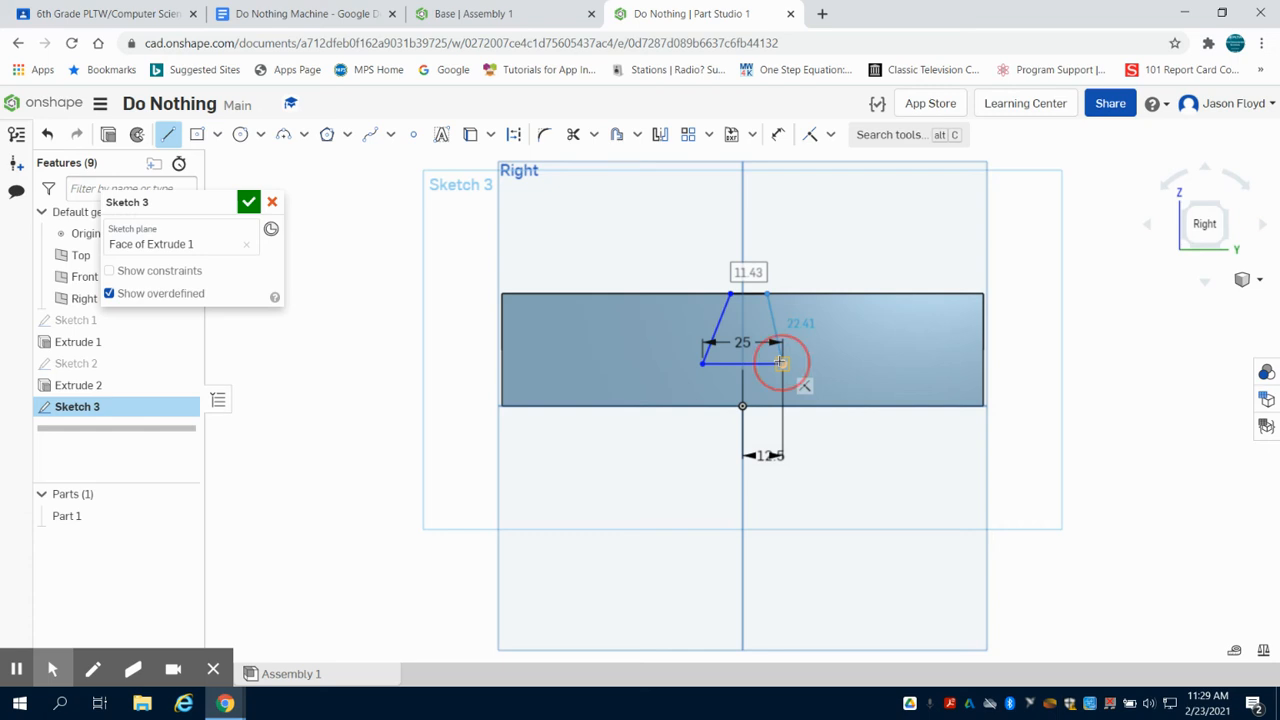
{"action": "left_click", "coordinate": [809, 136]}
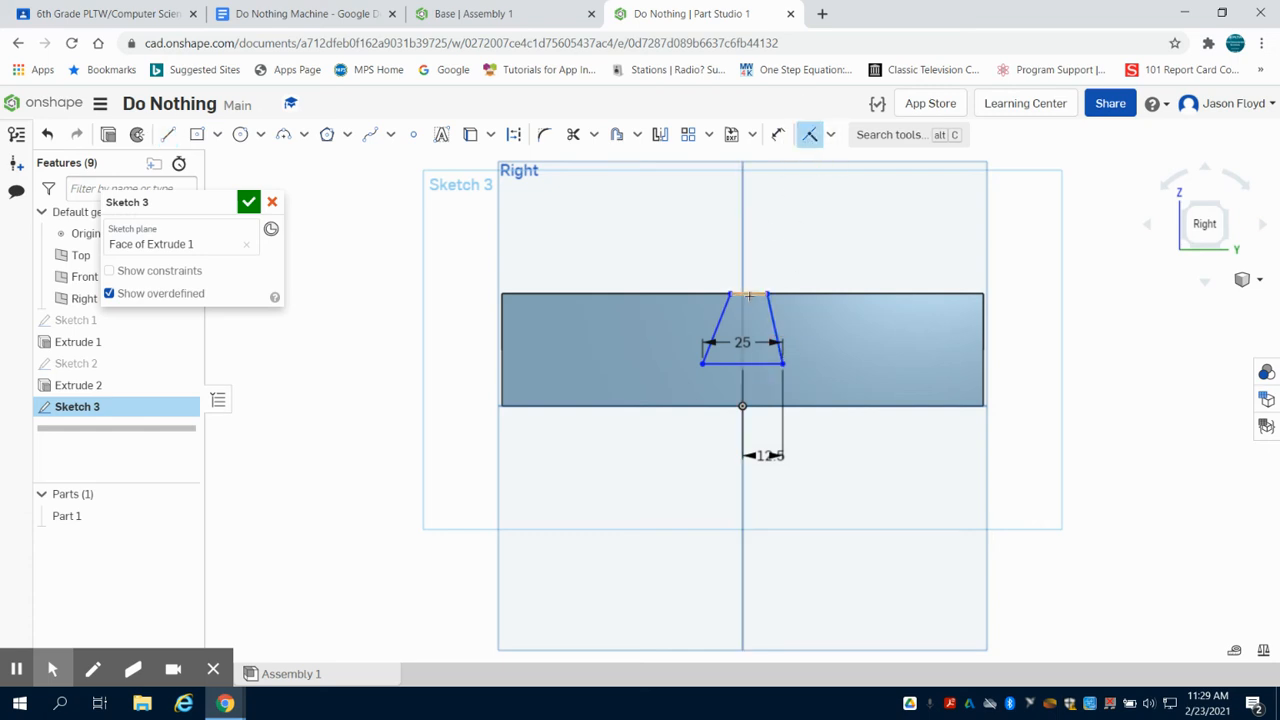
{"action": "left_click", "coordinate": [748, 294]}
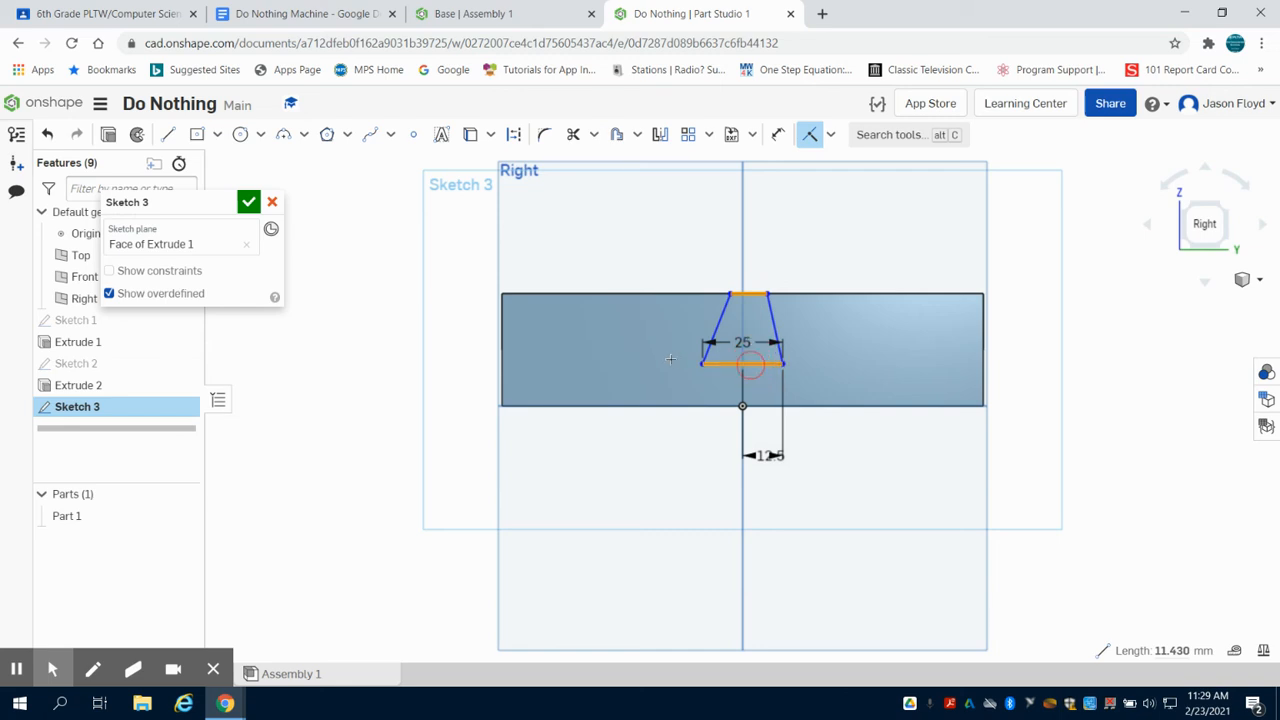
{"action": "left_click", "coordinate": [754, 363]}
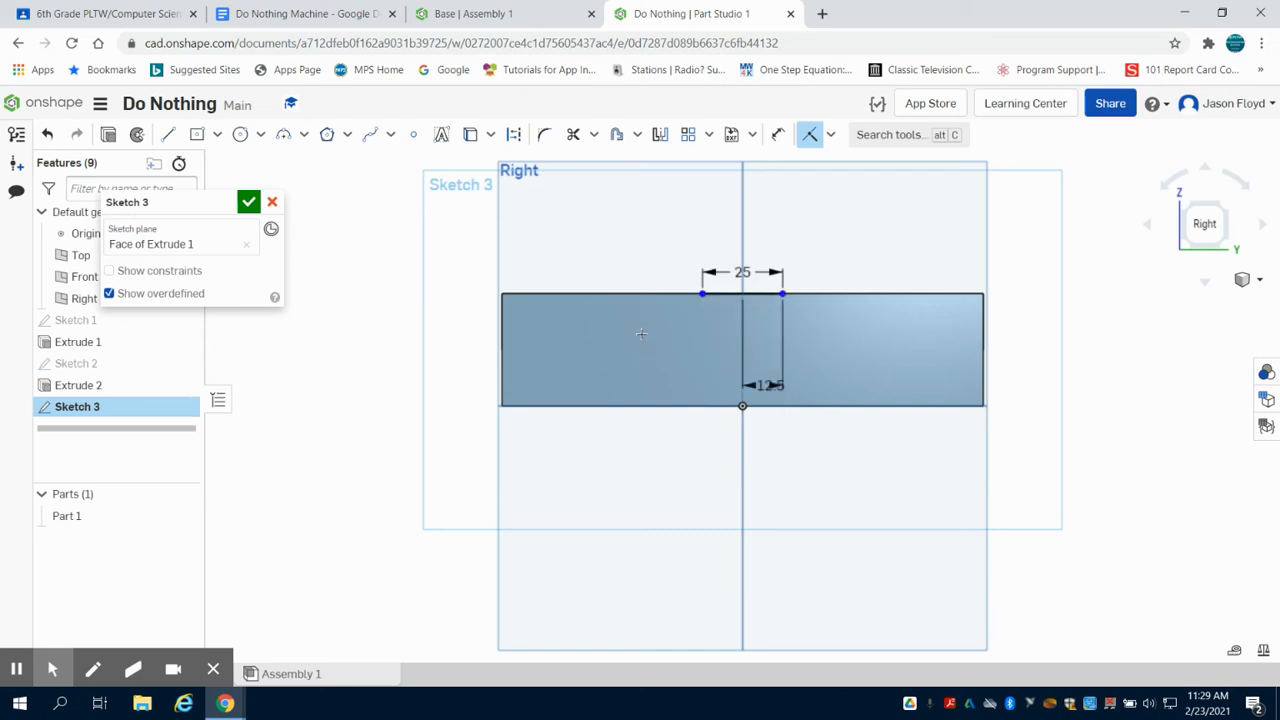
{"action": "key", "text": "ctrl+z"}
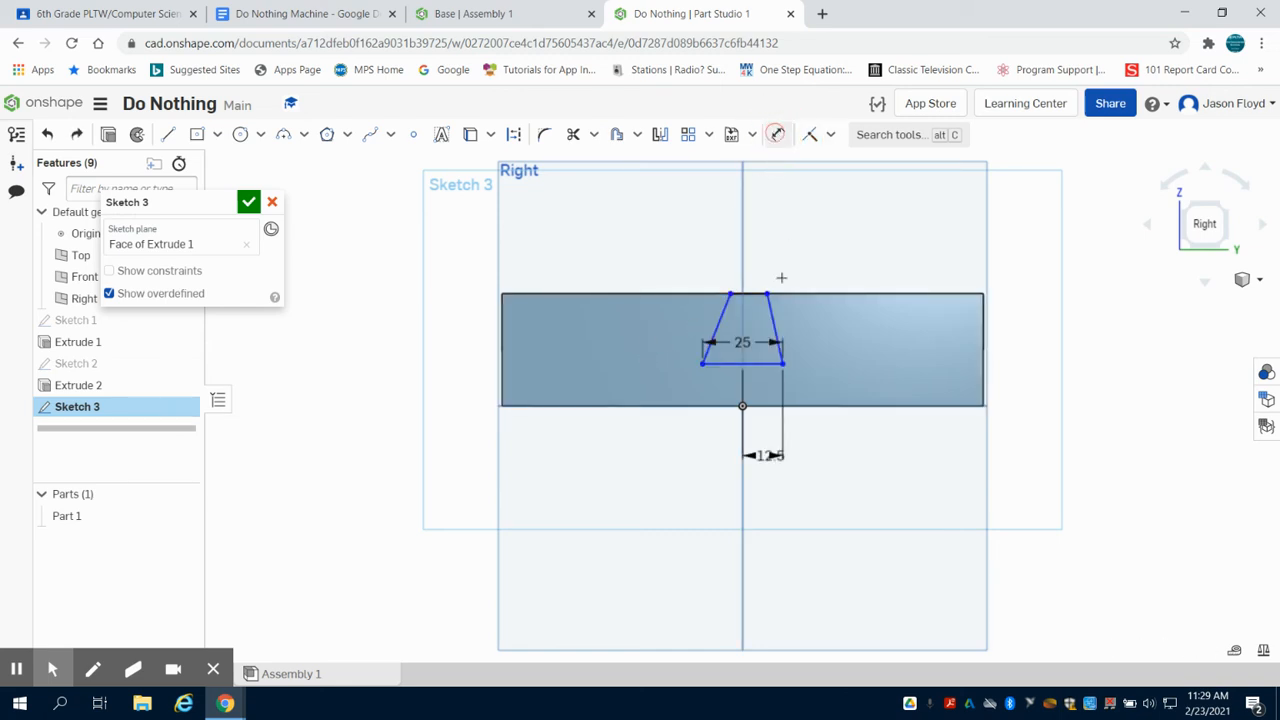
Dimension the trapezoid's height between its top and bottom lines as 17.5 mm.
{"action": "left_click", "coordinate": [753, 293]}
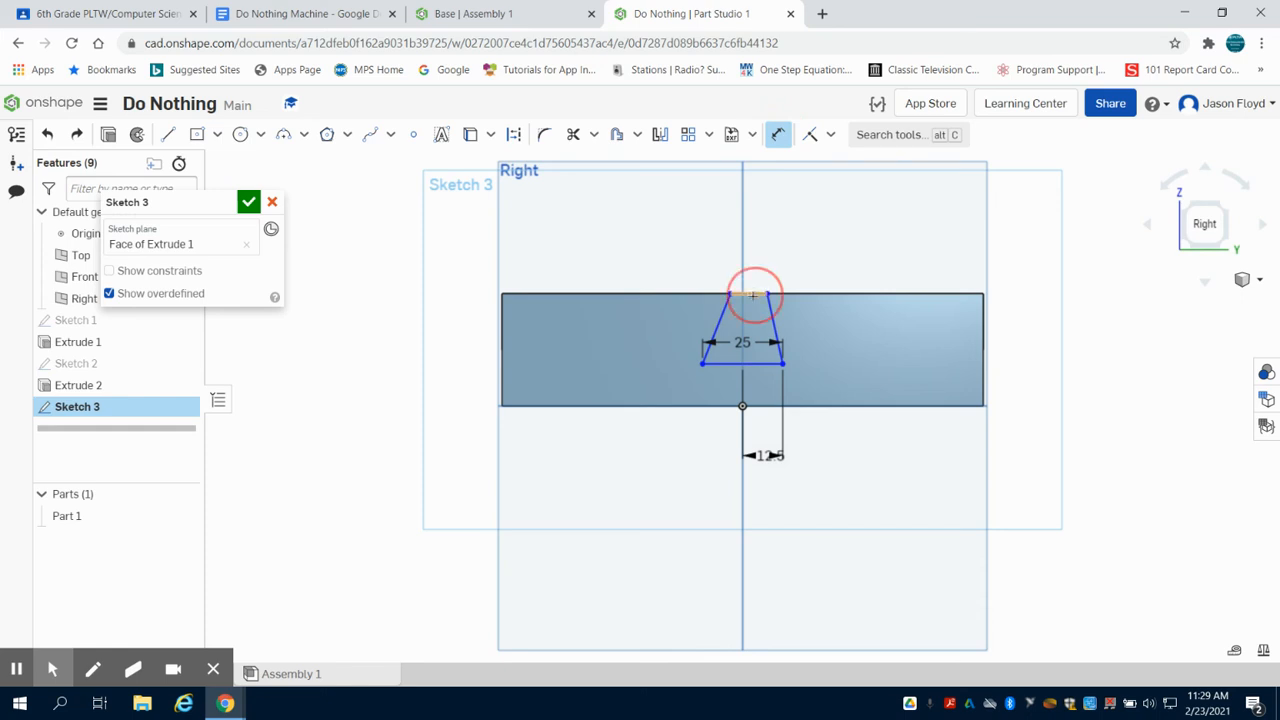
{"action": "left_click", "coordinate": [754, 363]}
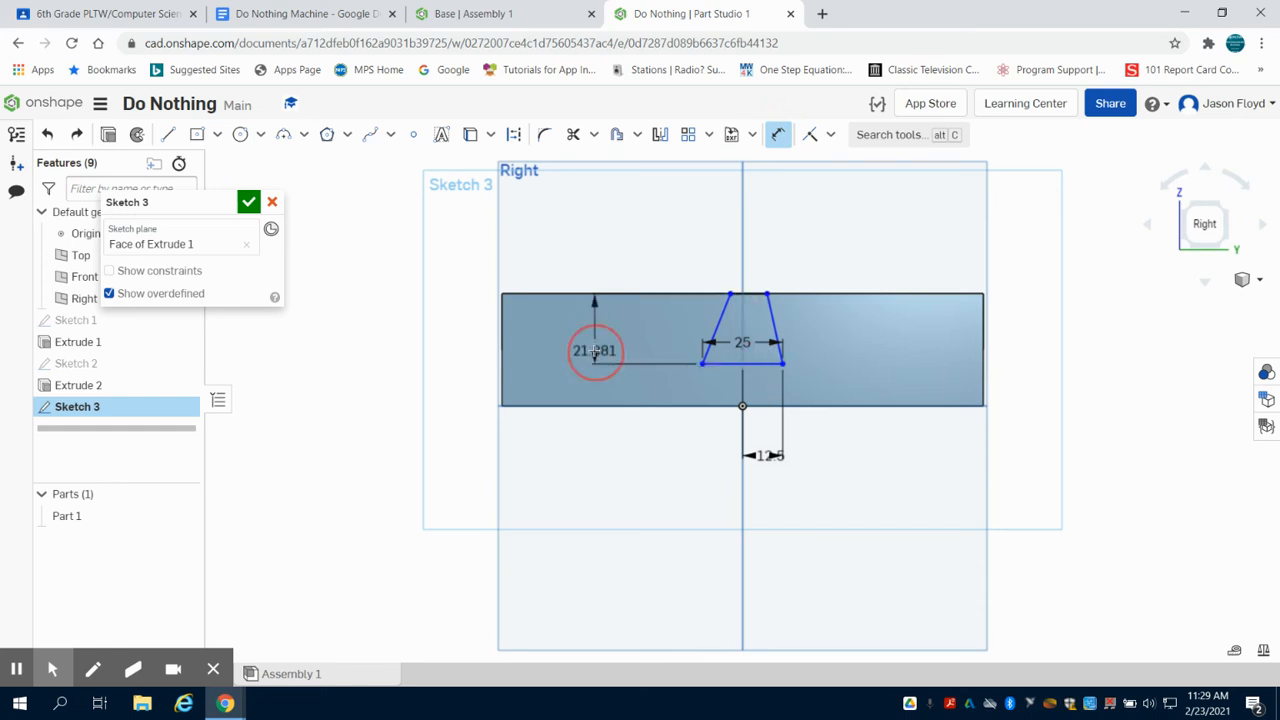
{"action": "type", "text": "17.5"}
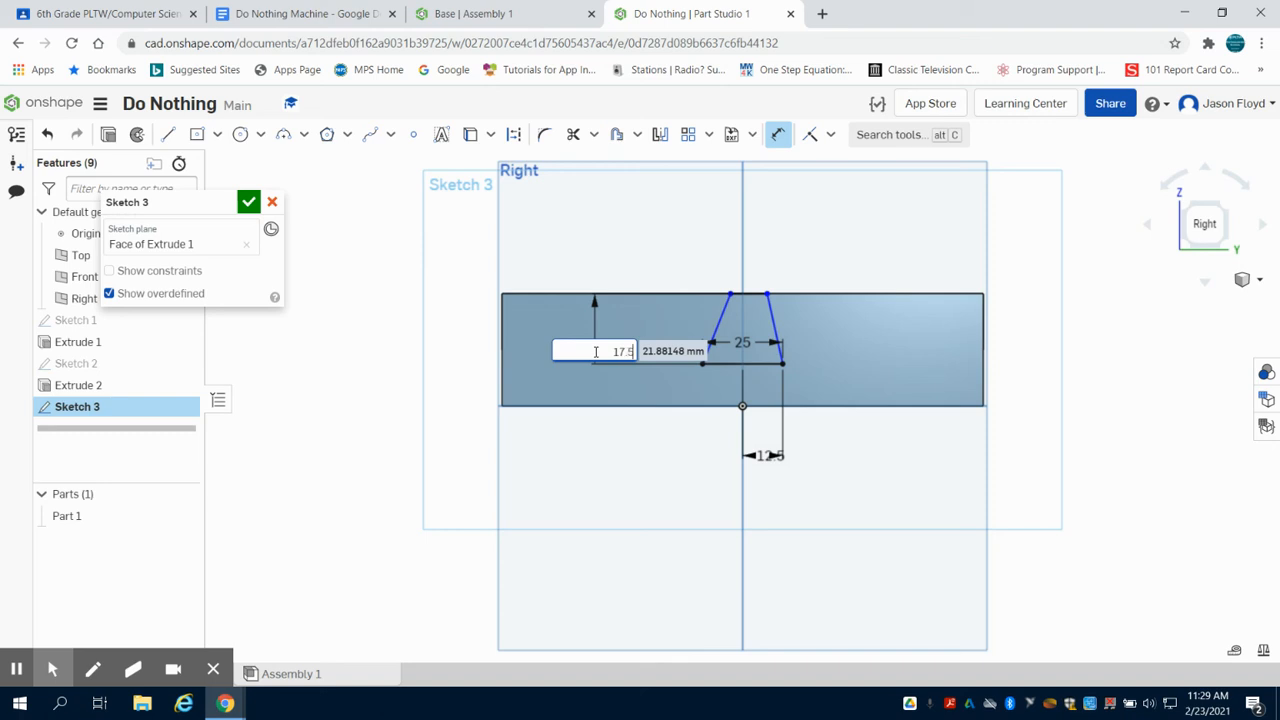
{"action": "key", "text": "Return"}
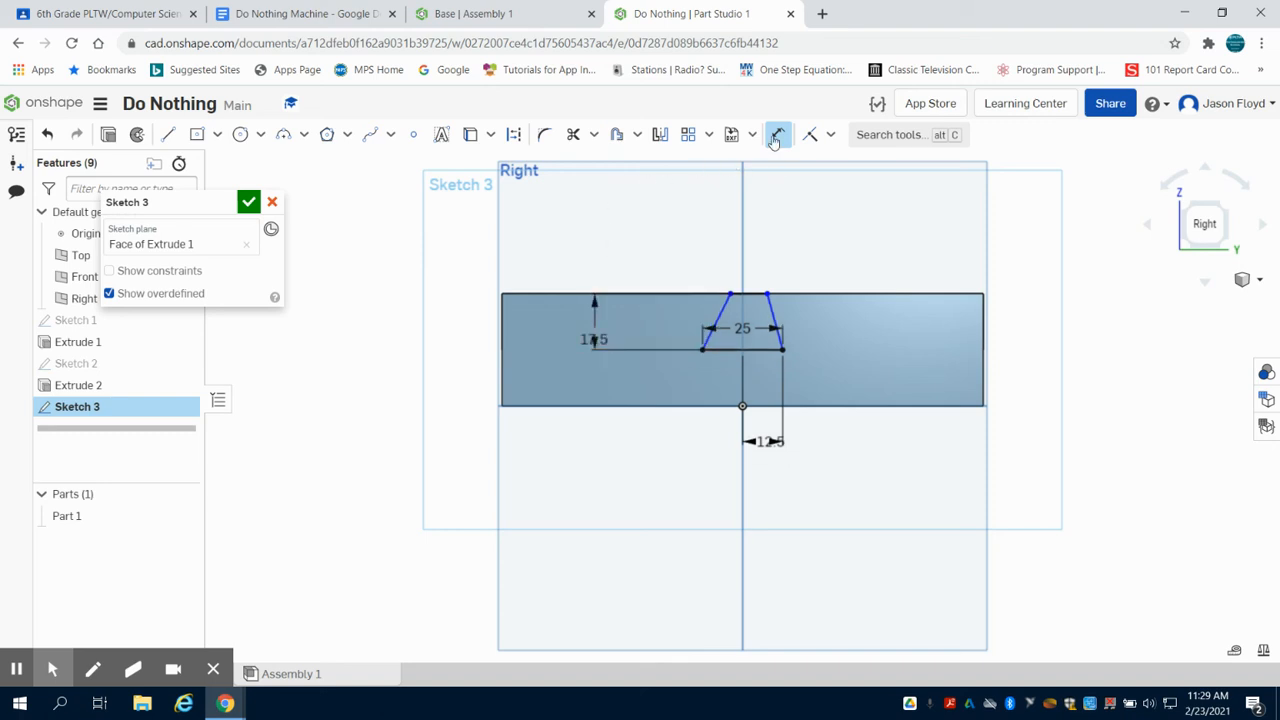
Dimension the angle between each slanted side of the trapezoid and its bottom line as 76 degrees.
{"action": "left_click", "coordinate": [725, 310]}
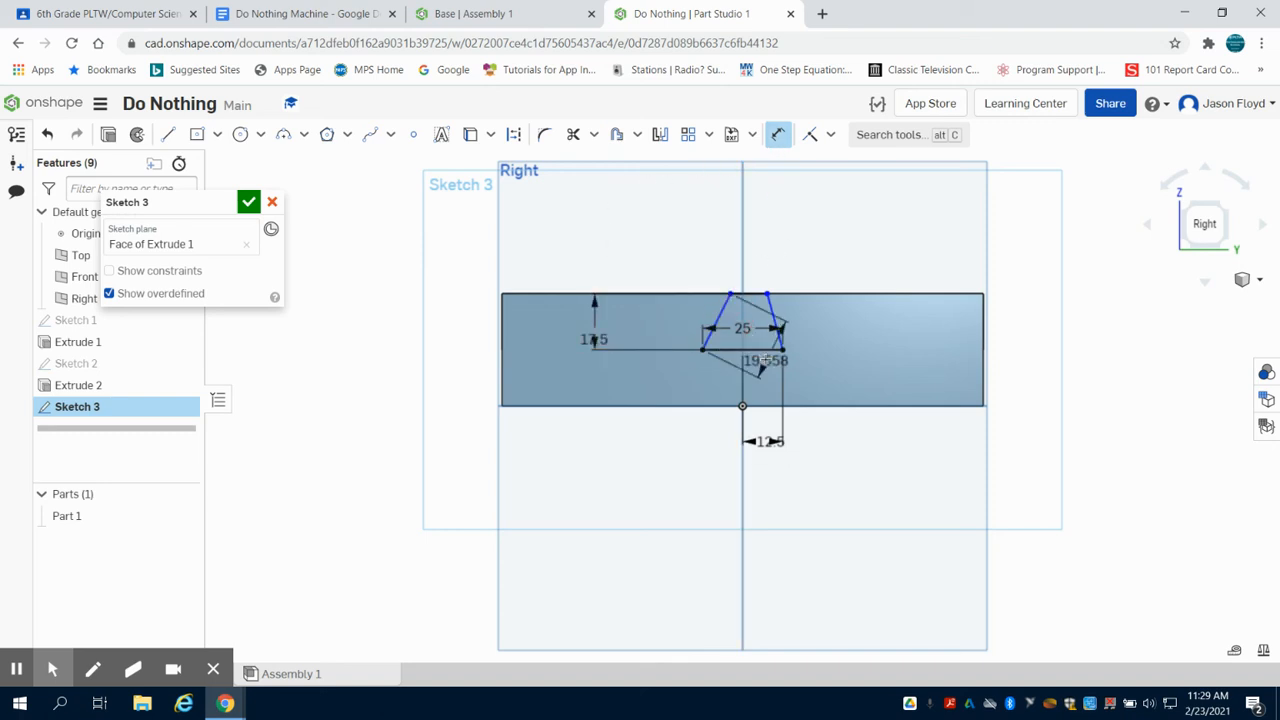
{"action": "left_click", "coordinate": [770, 349]}
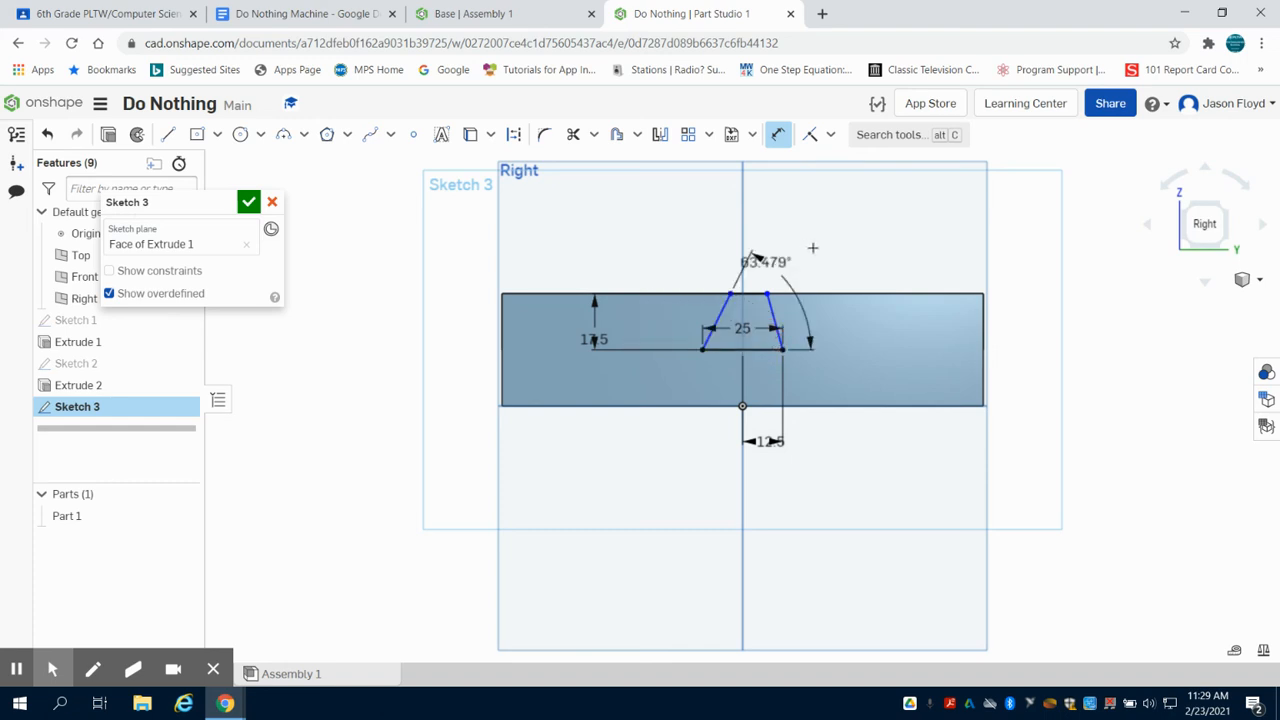
{"action": "type", "text": "76"}
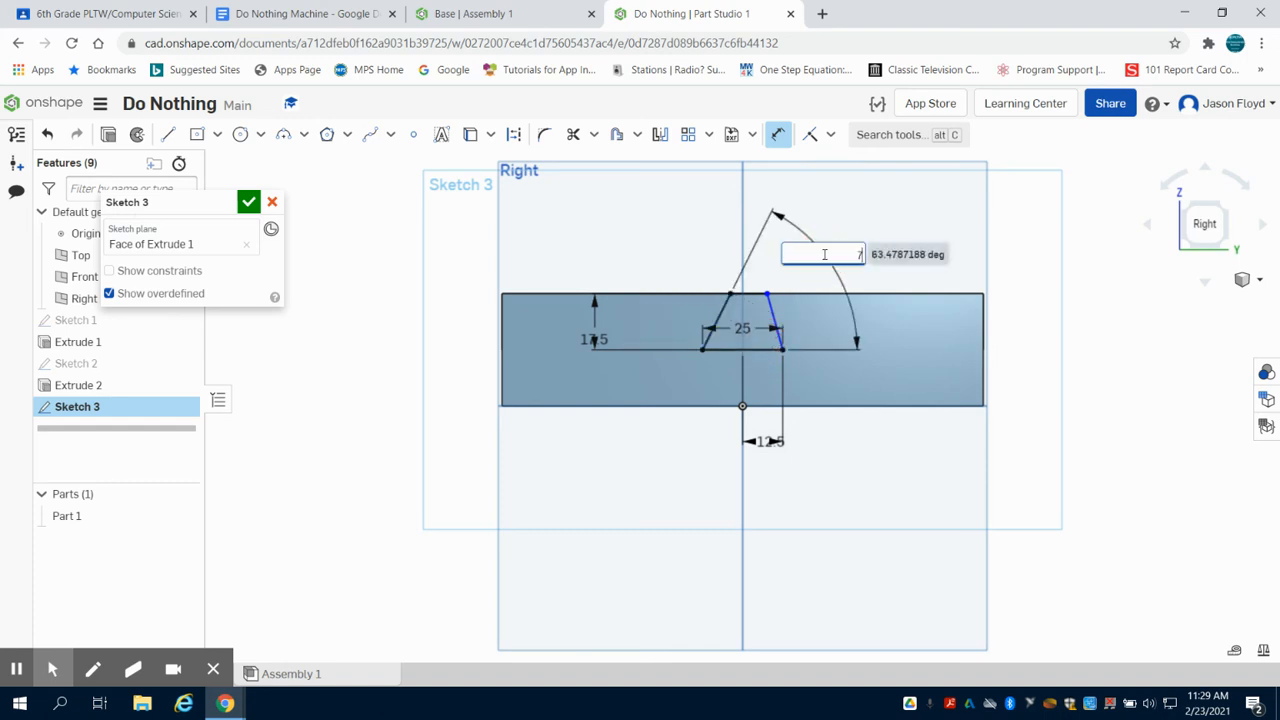
{"action": "key", "text": "Return"}
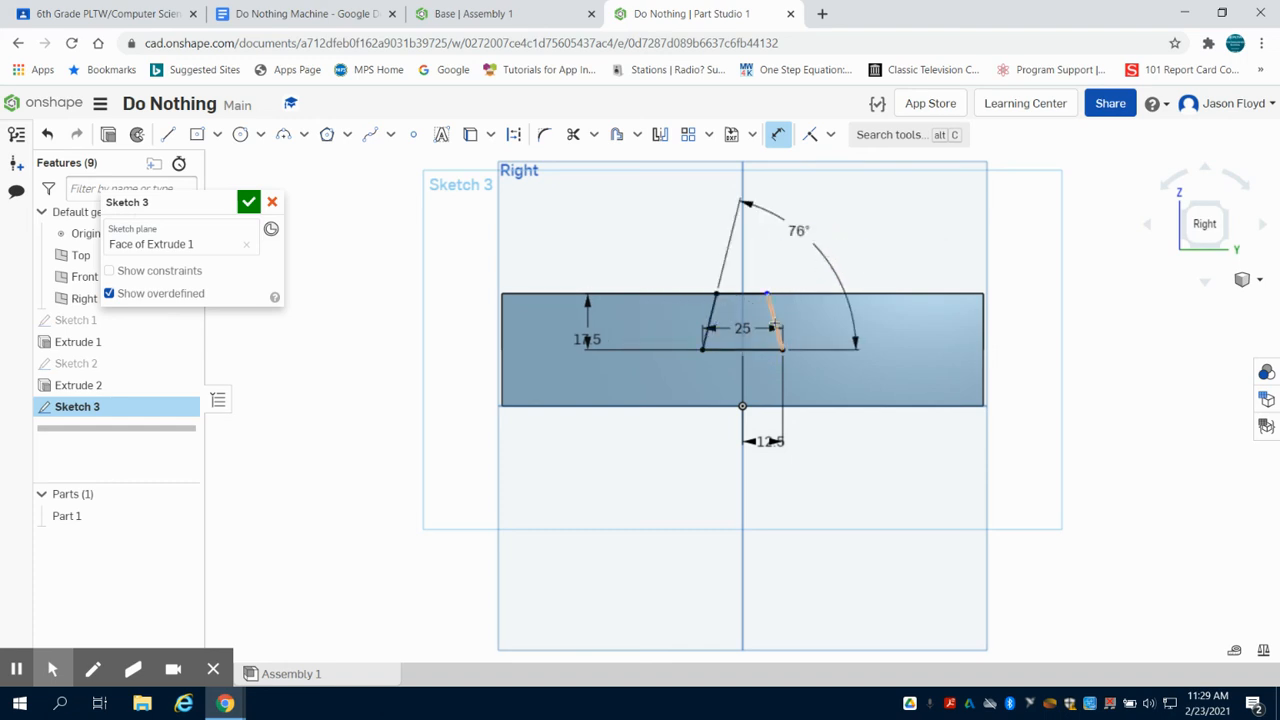
{"action": "left_click", "coordinate": [775, 322]}
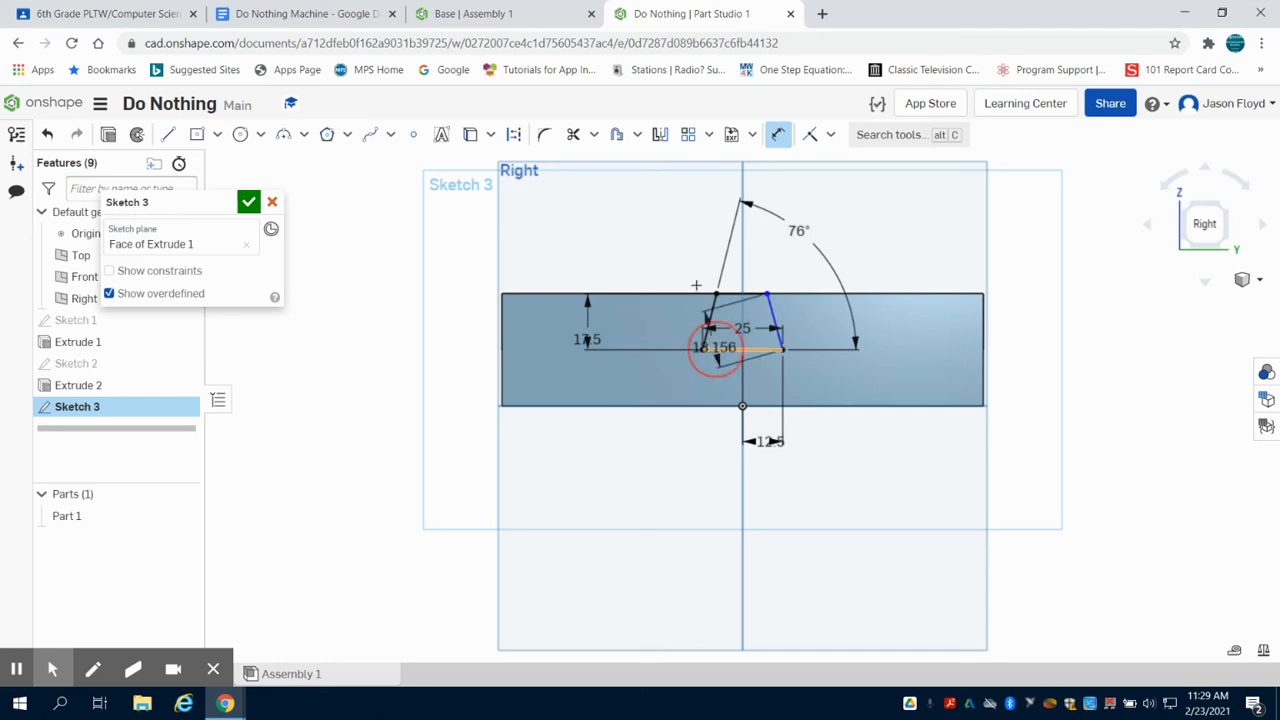
{"action": "left_click", "coordinate": [657, 251]}
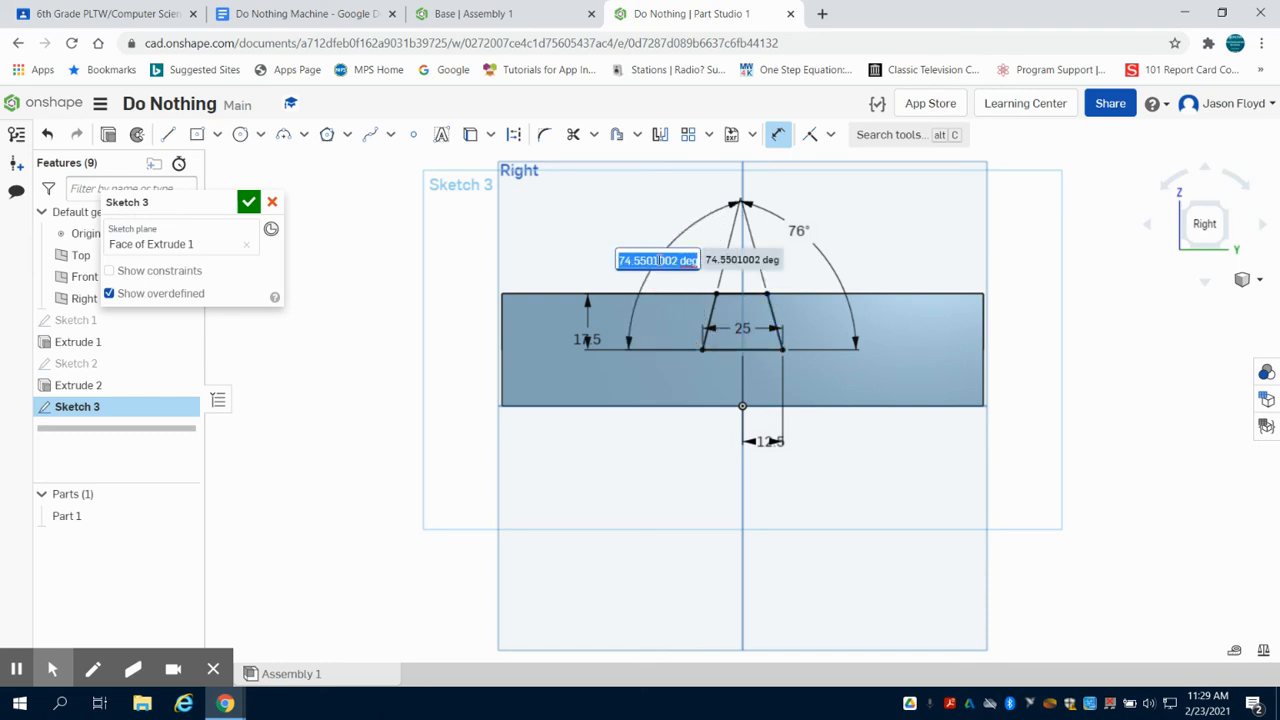
{"action": "type", "text": "76"}
{"action": "key", "text": "Return"}
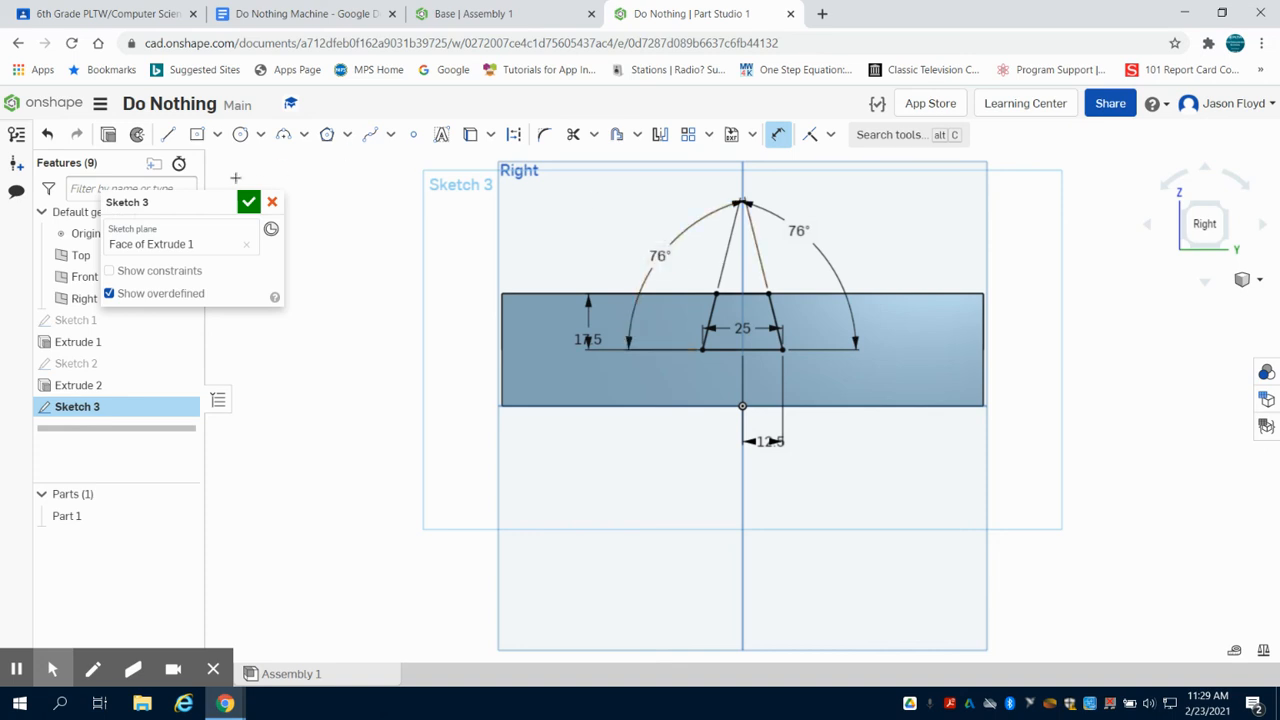
Extrude the second trapezoid as a through-all removal to cut the crossing slot through the block.
{"action": "key", "text": "shift+e"}
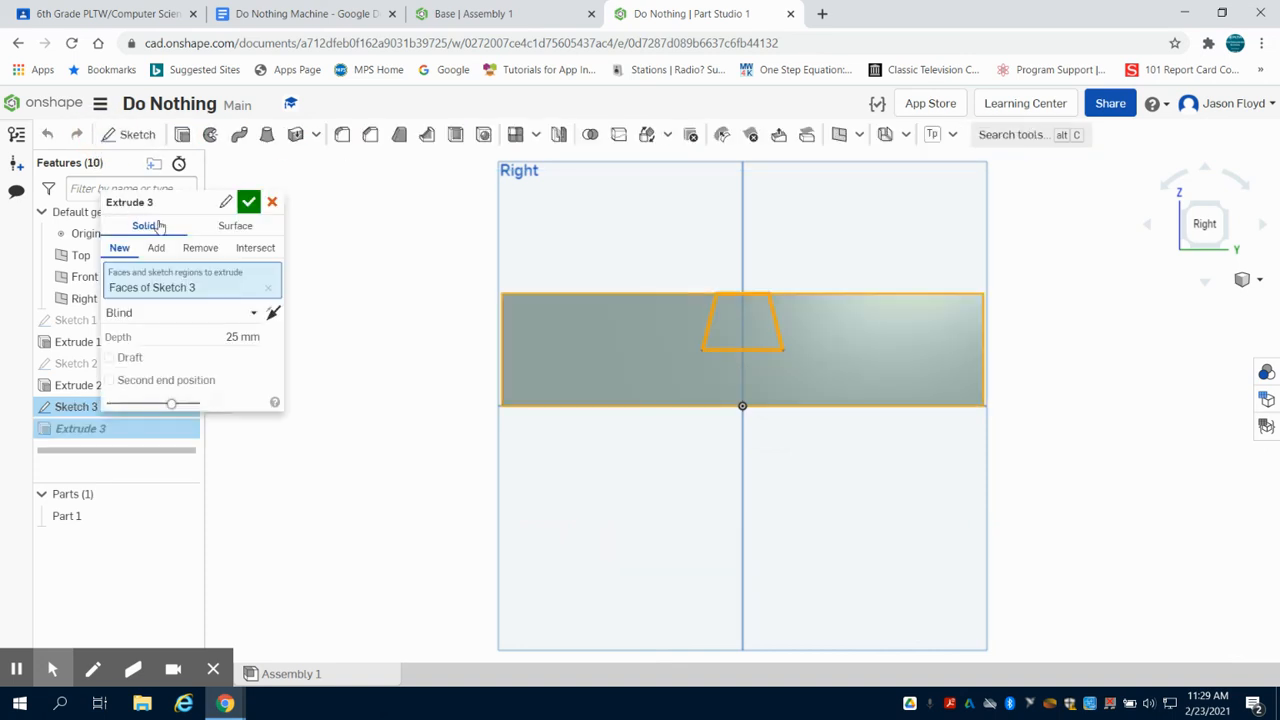
{"action": "left_click", "coordinate": [156, 248]}
{"action": "left_click", "coordinate": [197, 248]}
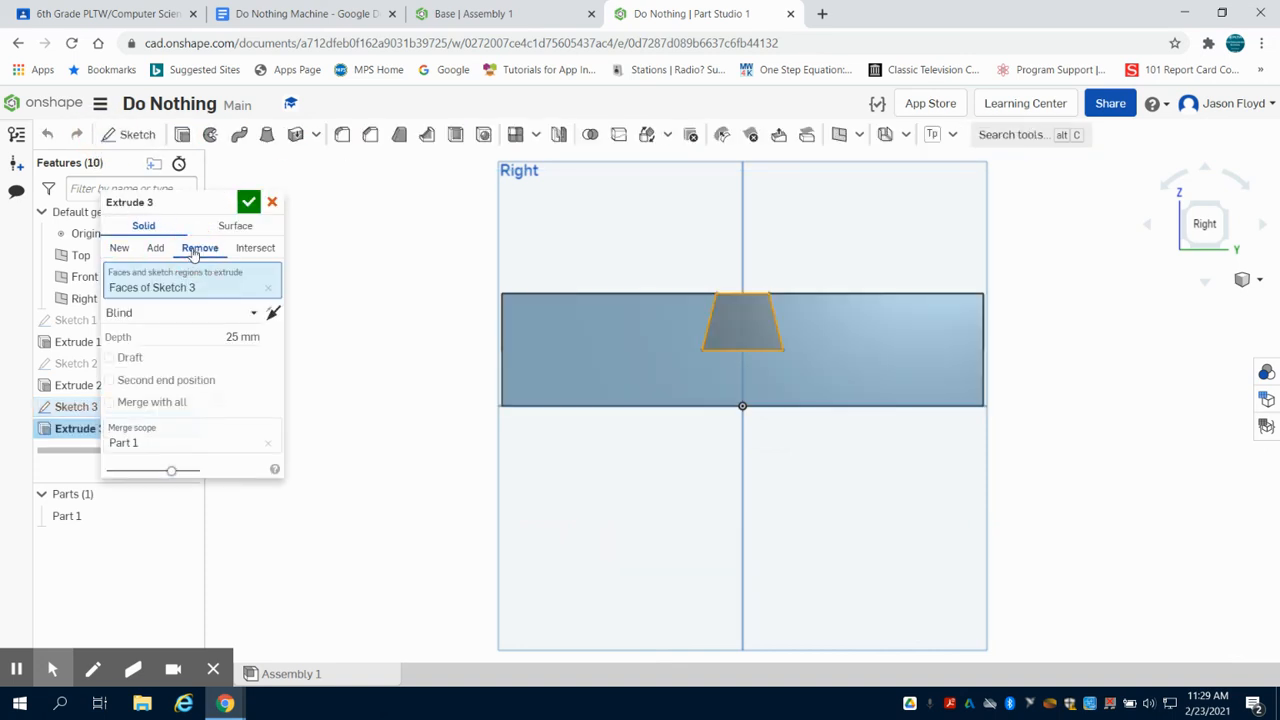
{"action": "left_click", "coordinate": [195, 316]}
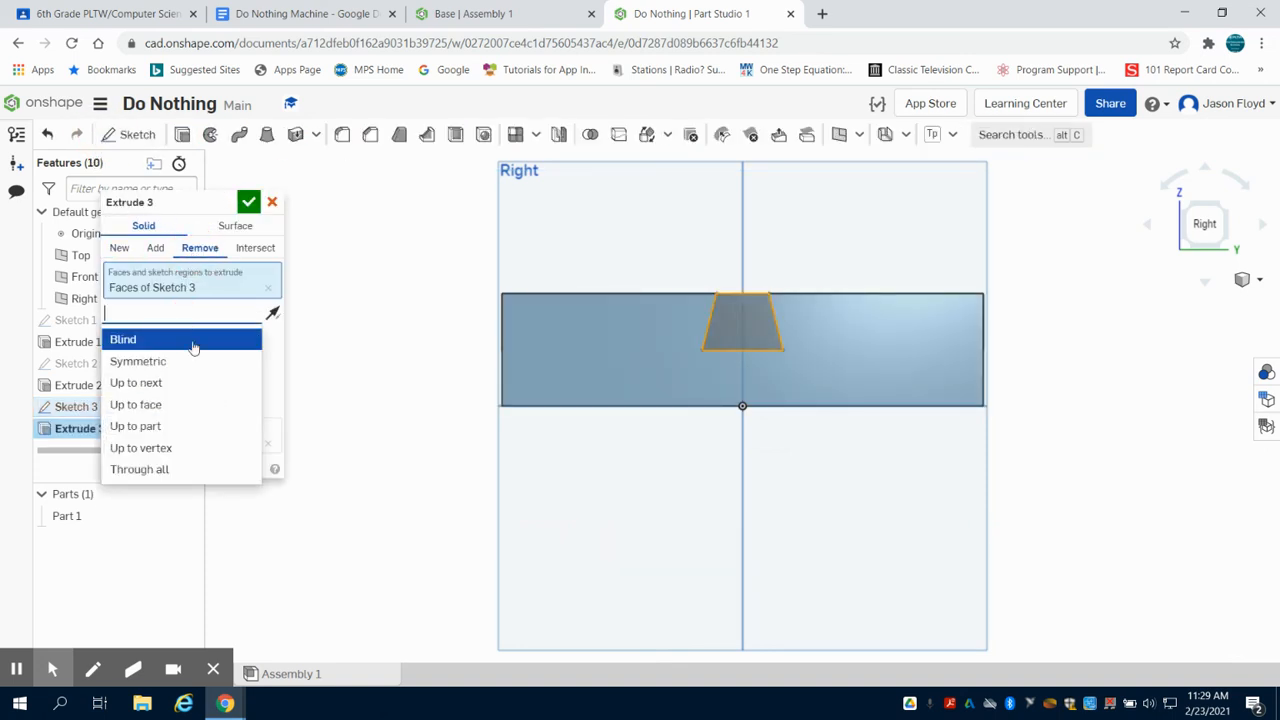
{"action": "left_click", "coordinate": [180, 469]}
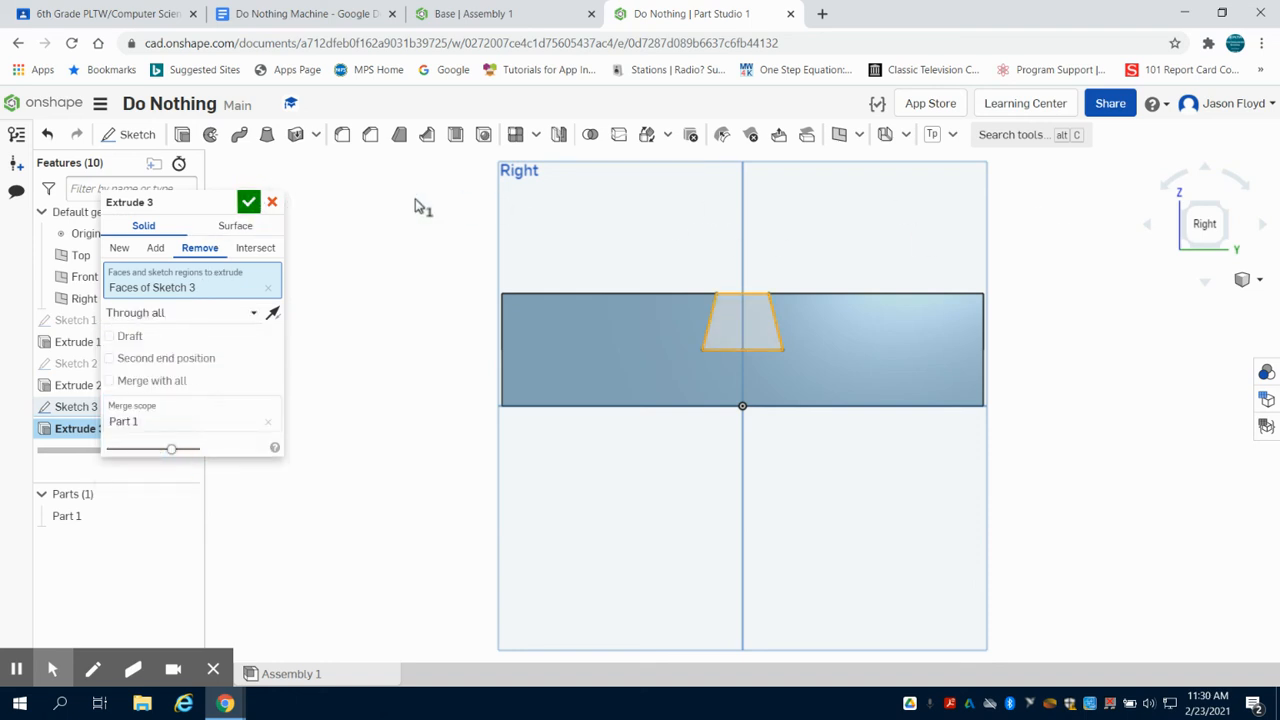
{"action": "left_click", "coordinate": [256, 203]}
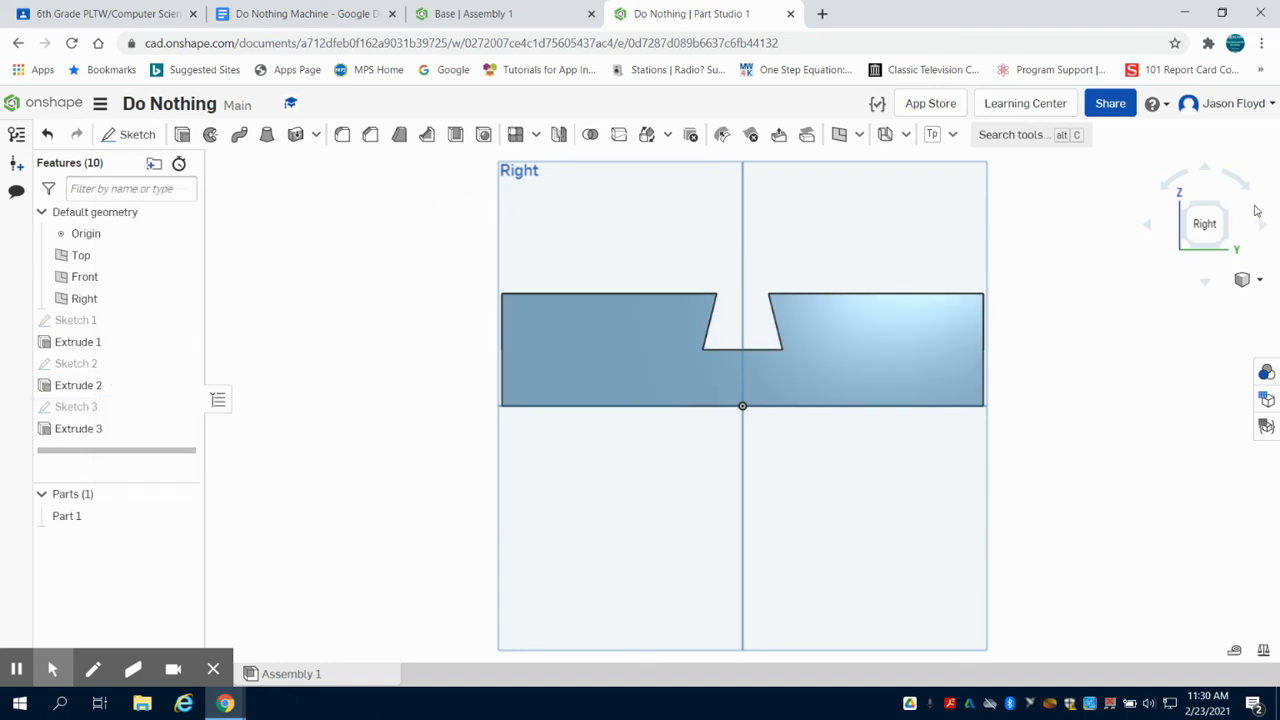
{"action": "left_click", "coordinate": [1228, 204]}
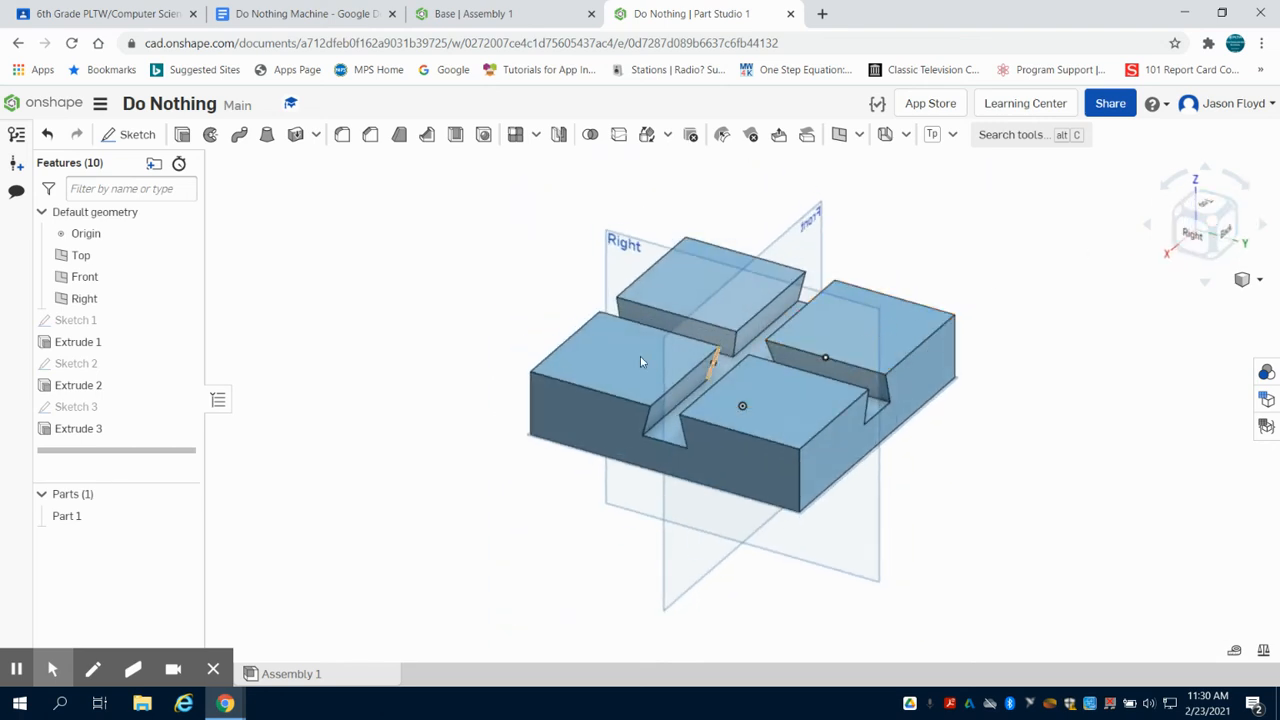
{"action": "mouse_move", "coordinate": [1051, 390]}
{"action": "right_mouse_down"}
{"action": "mouse_move", "coordinate": [1097, 354]}
{"action": "mouse_move", "coordinate": [1103, 366]}
{"action": "mouse_move", "coordinate": [954, 400]}
{"action": "mouse_move", "coordinate": [1040, 394]}
{"action": "right_mouse_up"}
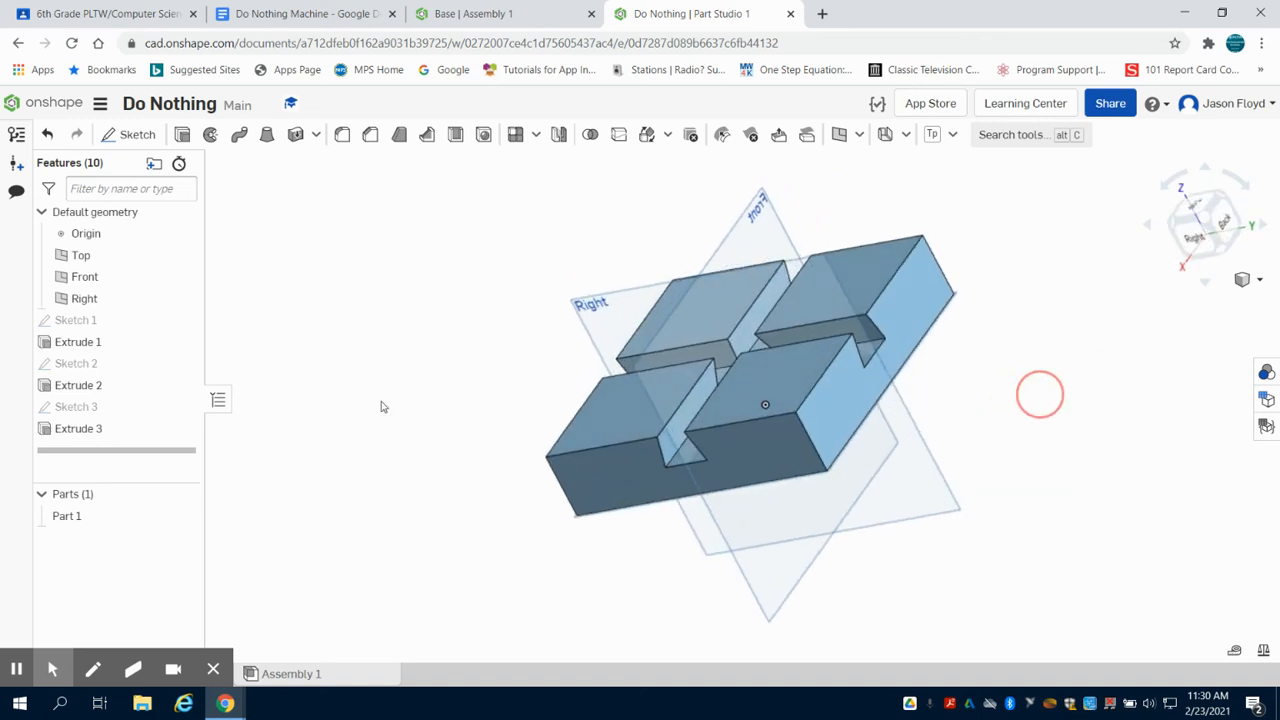
Rename the slotted block part as Base.
{"action": "left_click", "coordinate": [95, 516]}
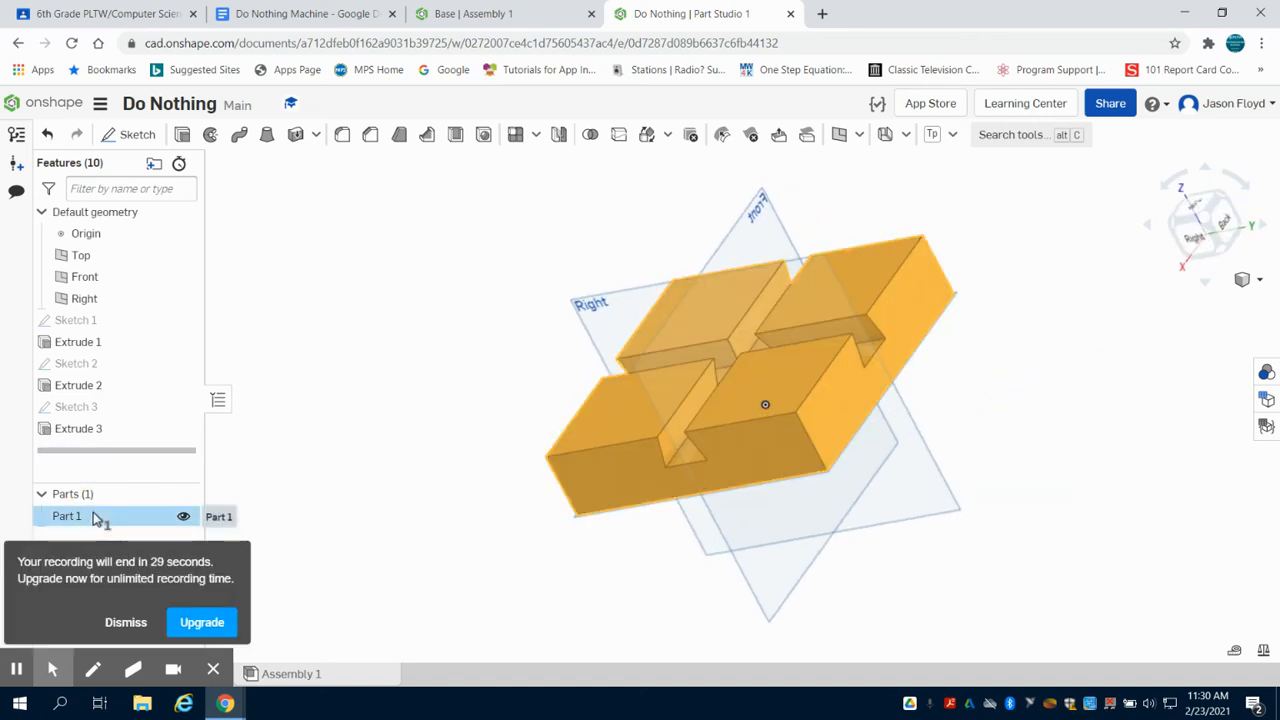
{"action": "right_click", "coordinate": [95, 516]}
{"action": "left_click", "coordinate": [156, 287]}
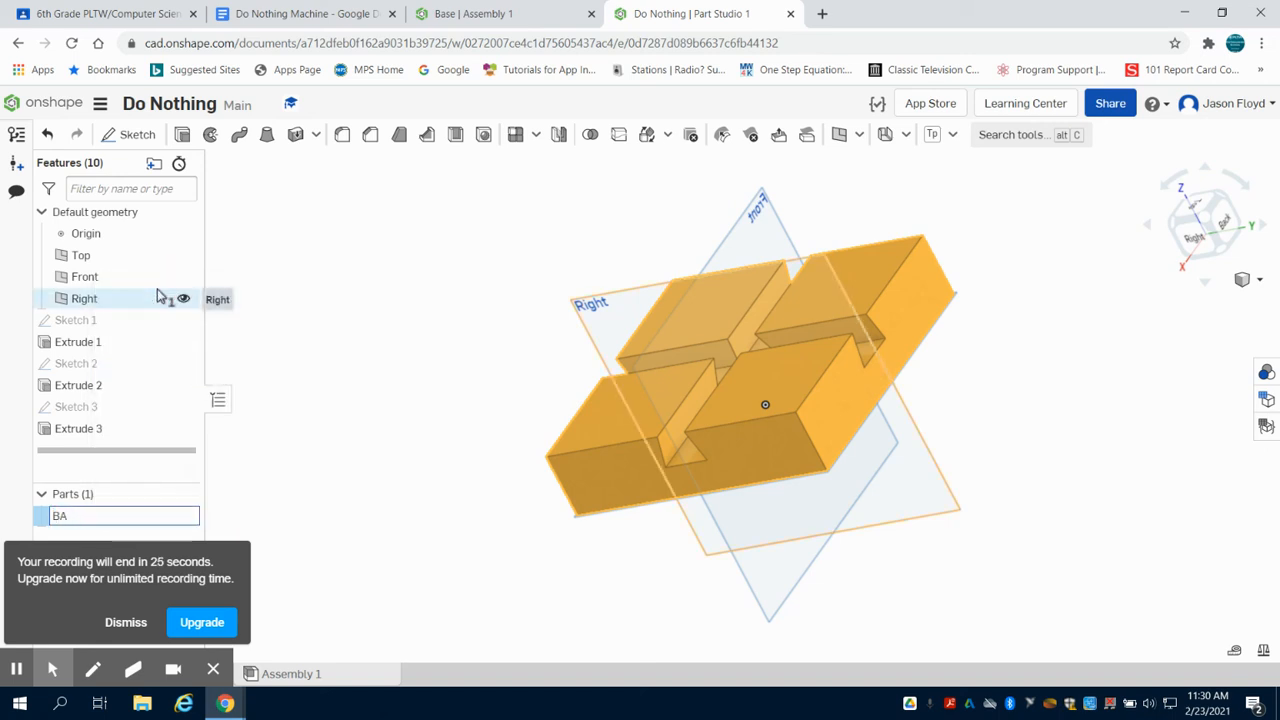
{"action": "type", "text": "Base"}
{"action": "key", "text": "Return"}
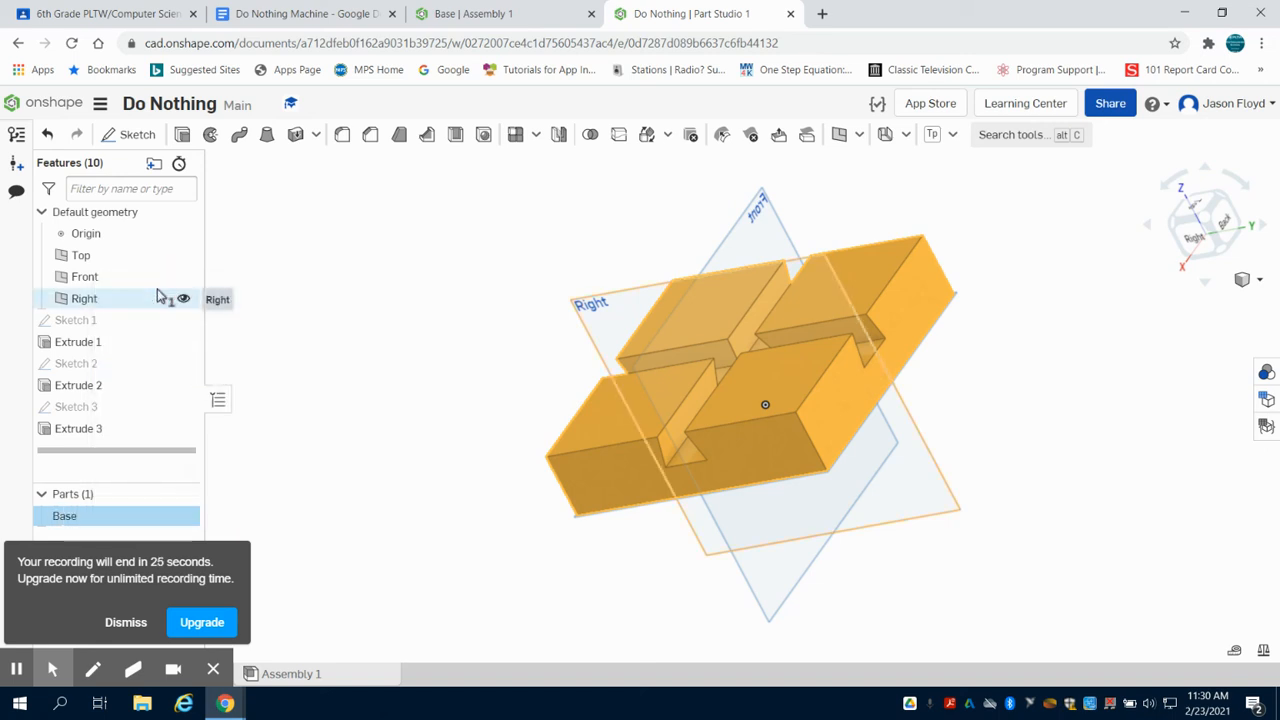
Change the Base part's appearance to red (R 255, G 0, B 0).
{"action": "right_click", "coordinate": [163, 515]}
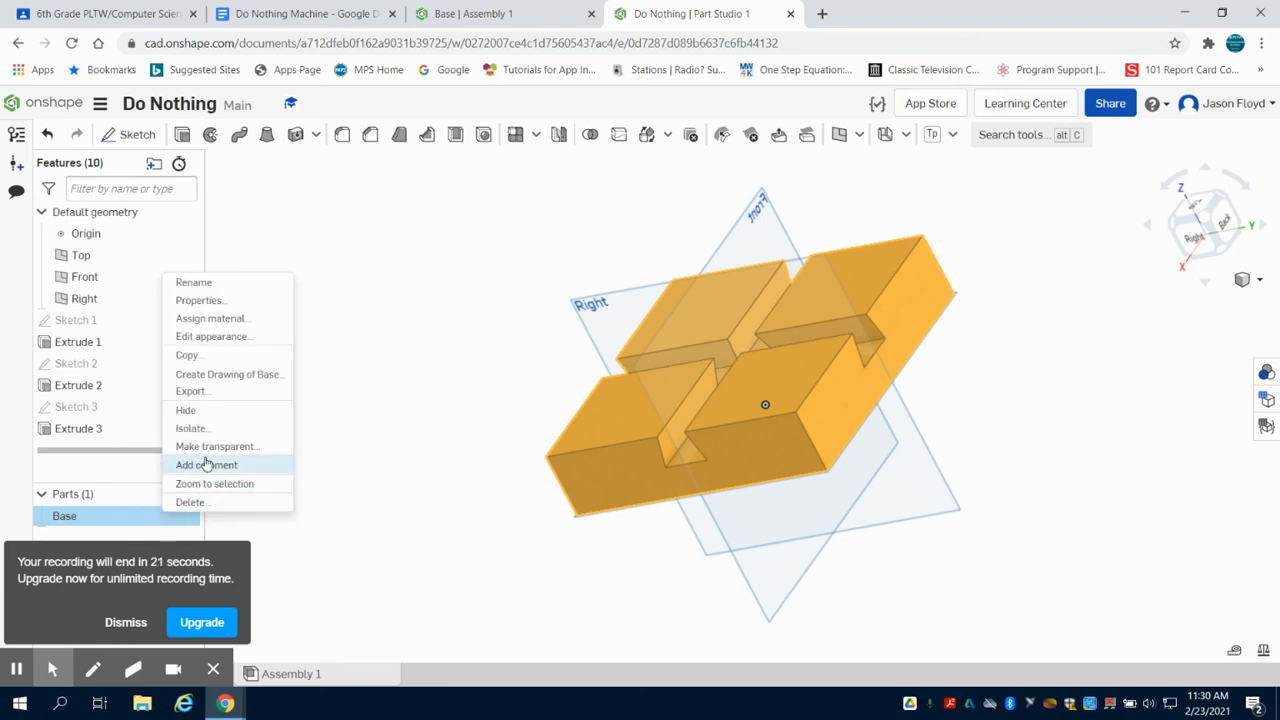
{"action": "left_click", "coordinate": [228, 336]}
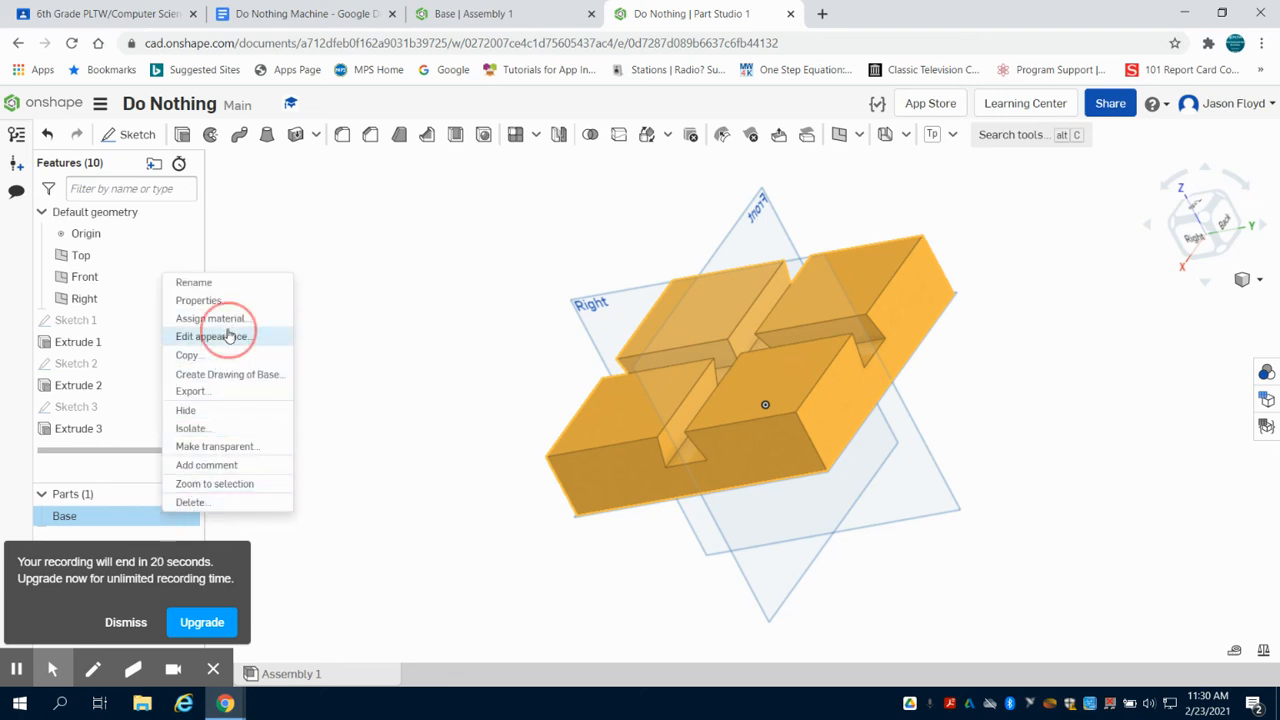
{"action": "left_click", "coordinate": [242, 387]}
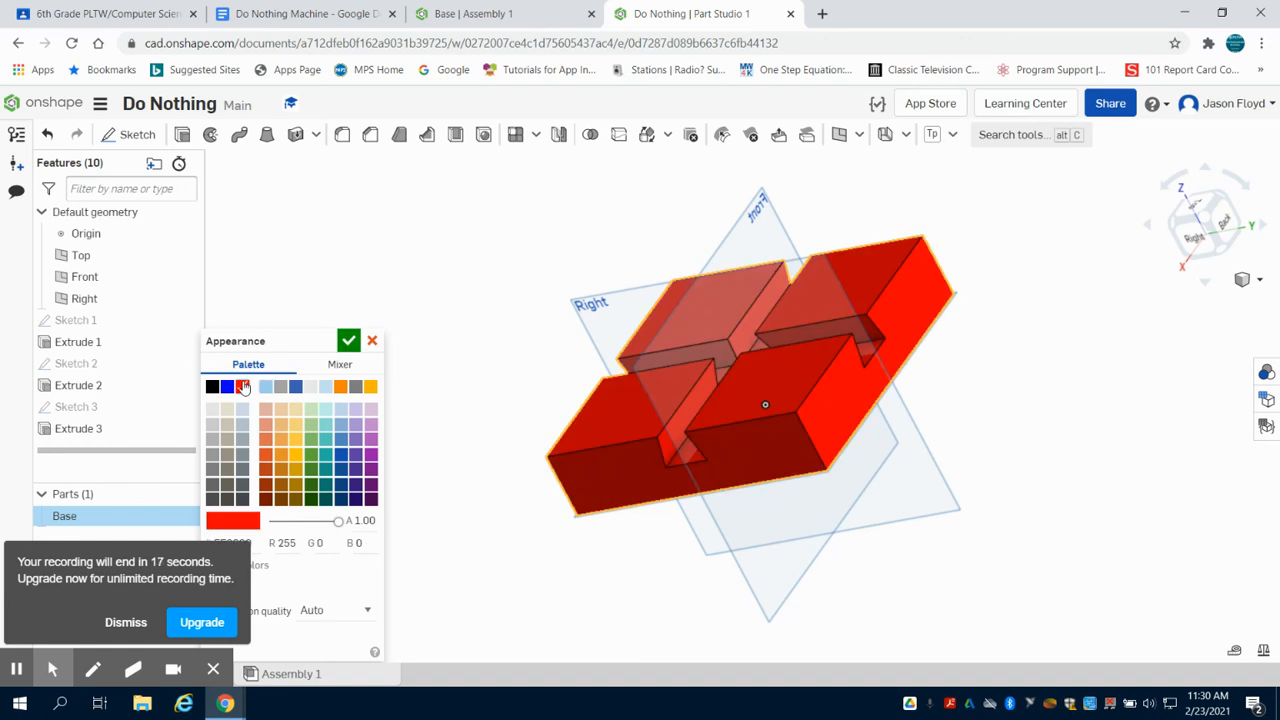
{"action": "left_click", "coordinate": [348, 341]}
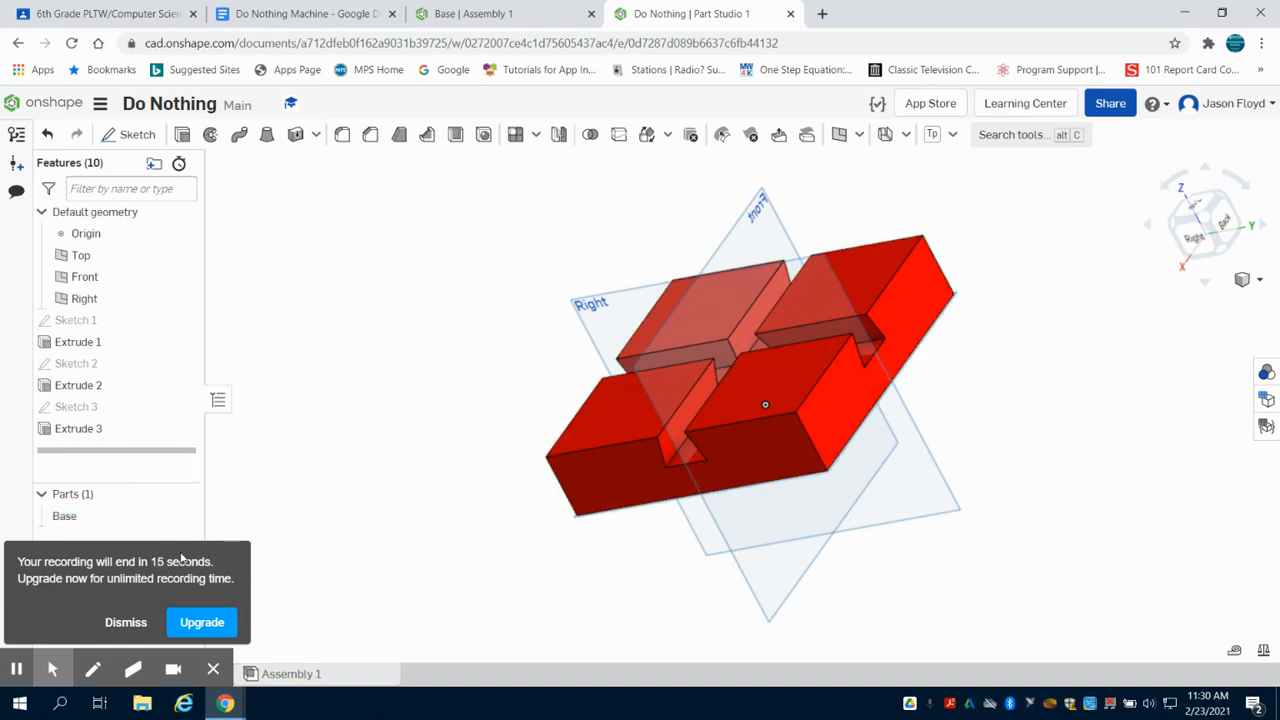